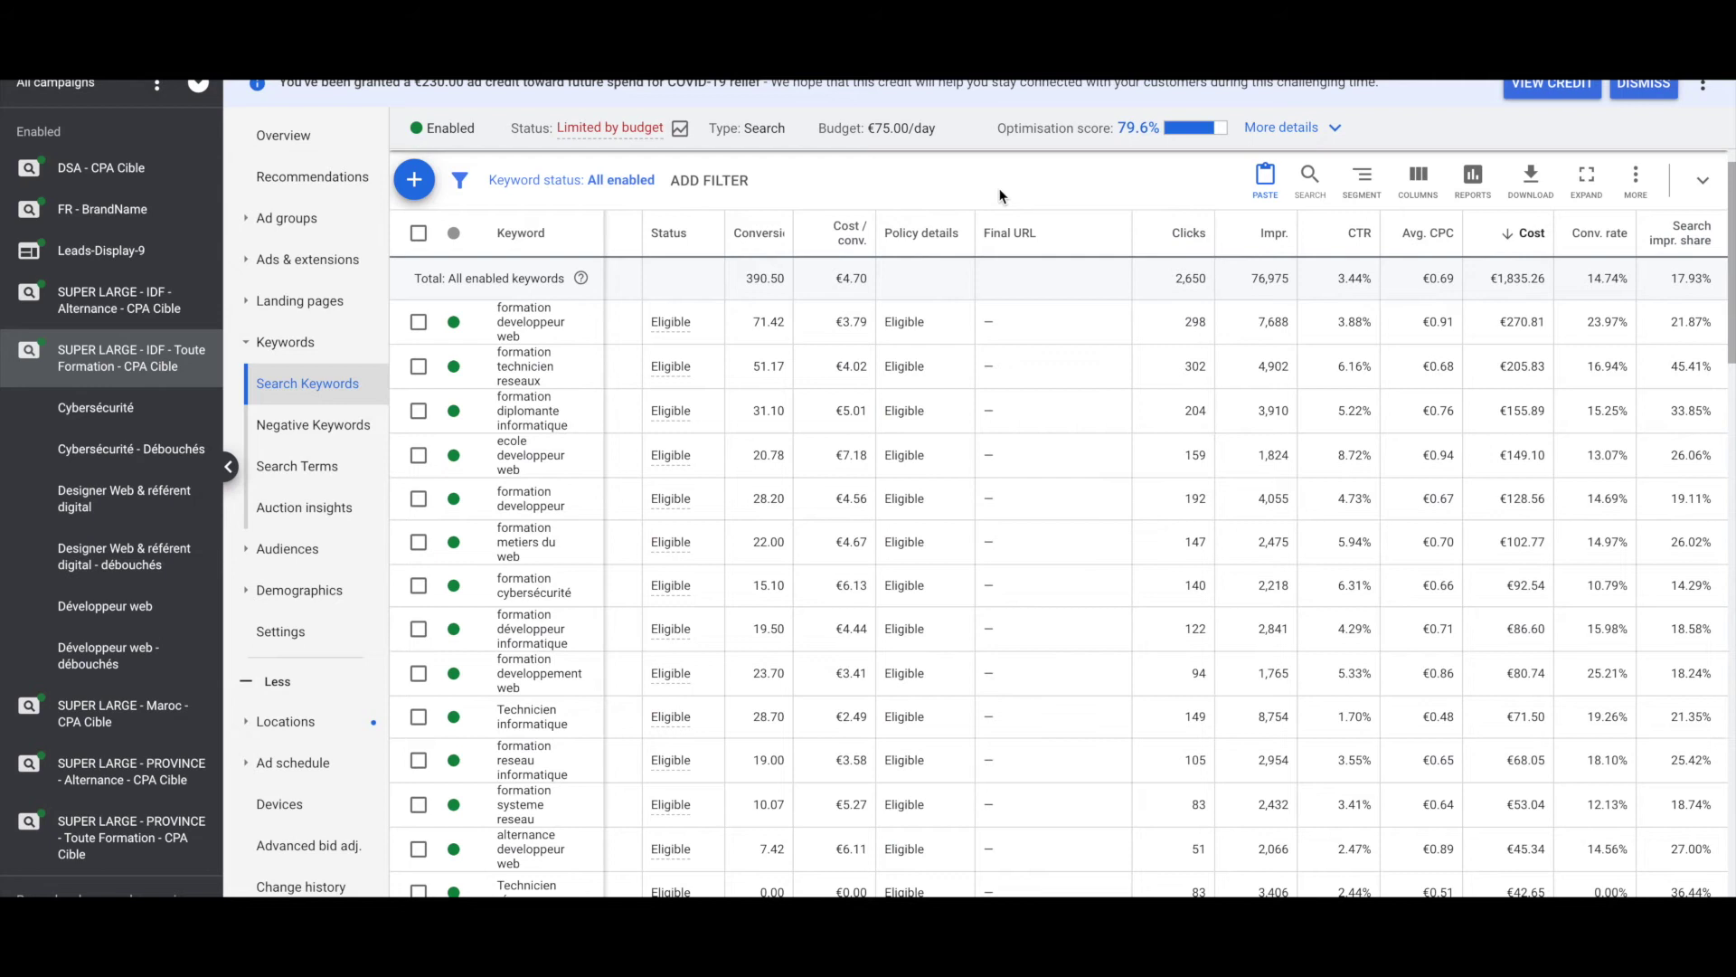
Add the competitive metrics Search abs. top IS, Search top IS and Search lost IS (rank) to the keyword columns.
left_click(1417, 178)
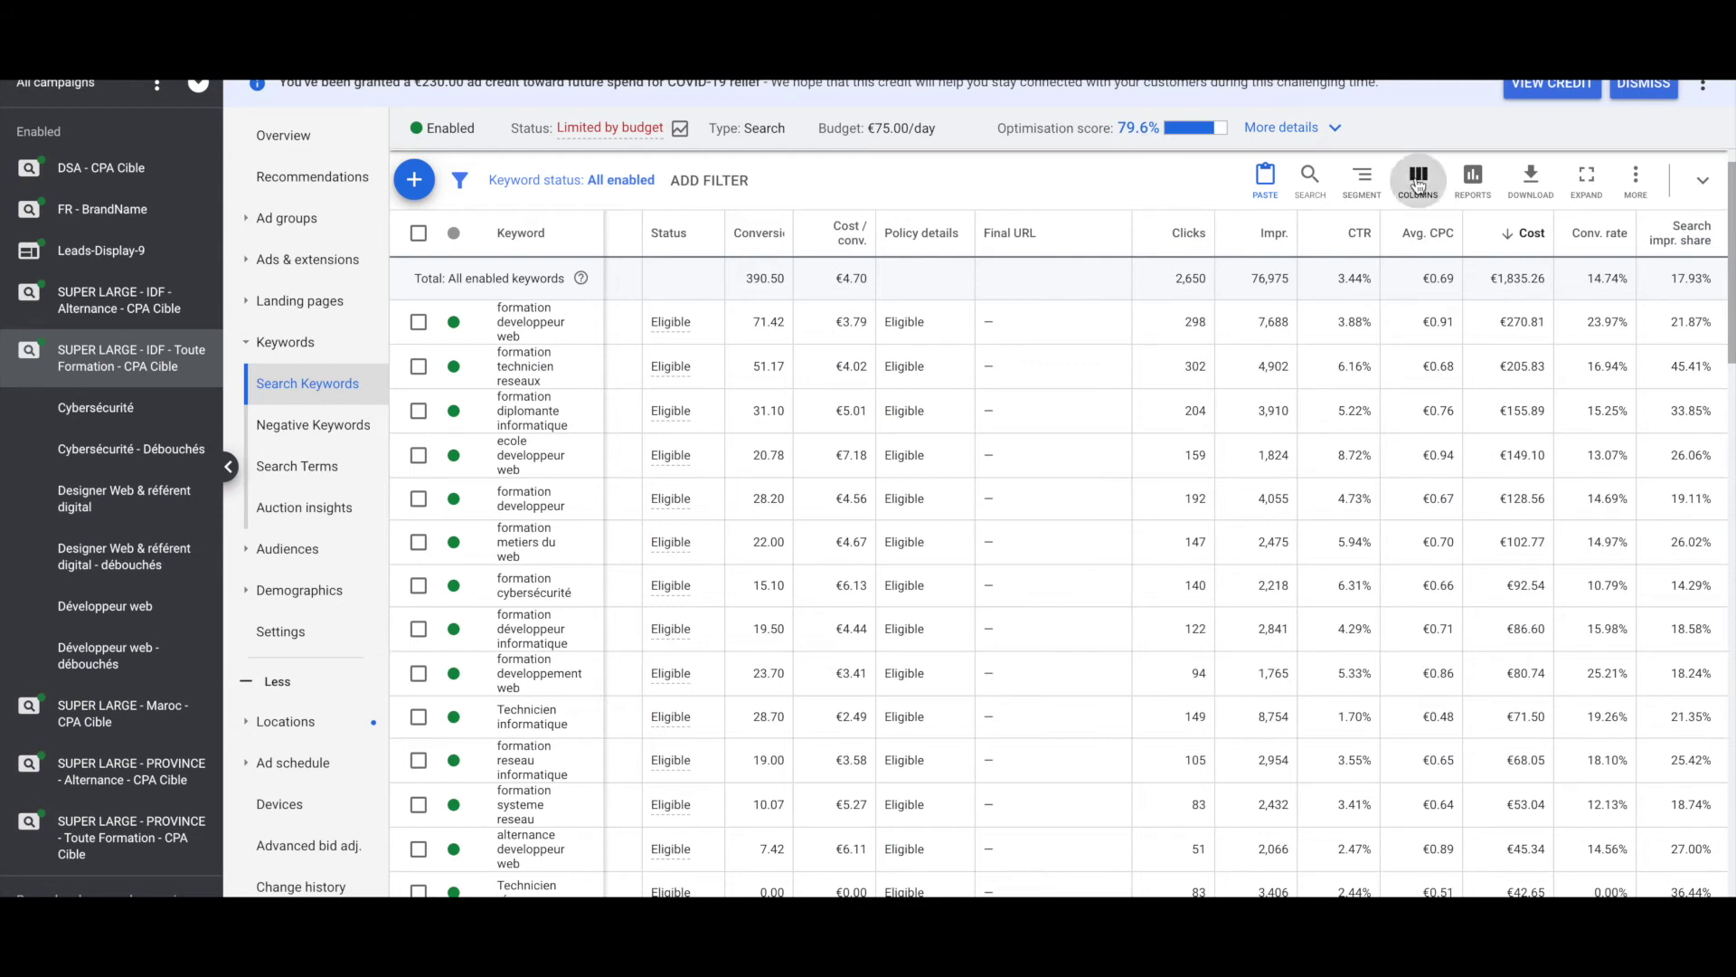
left_click(1417, 233)
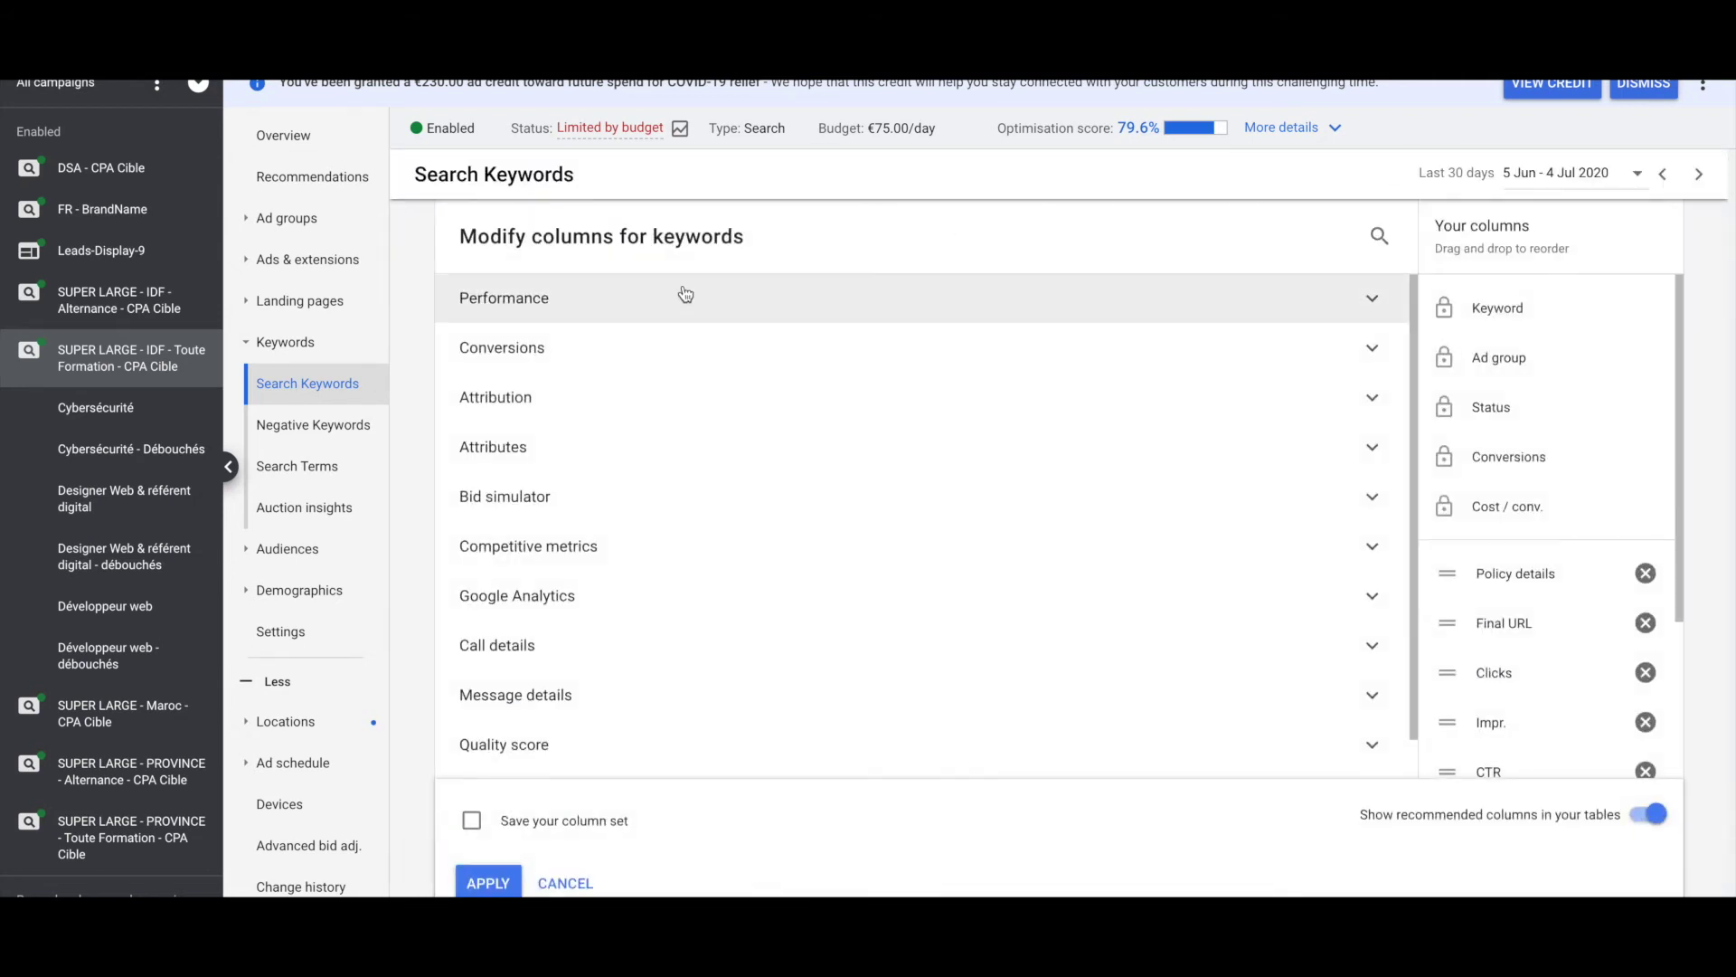
left_click(613, 545)
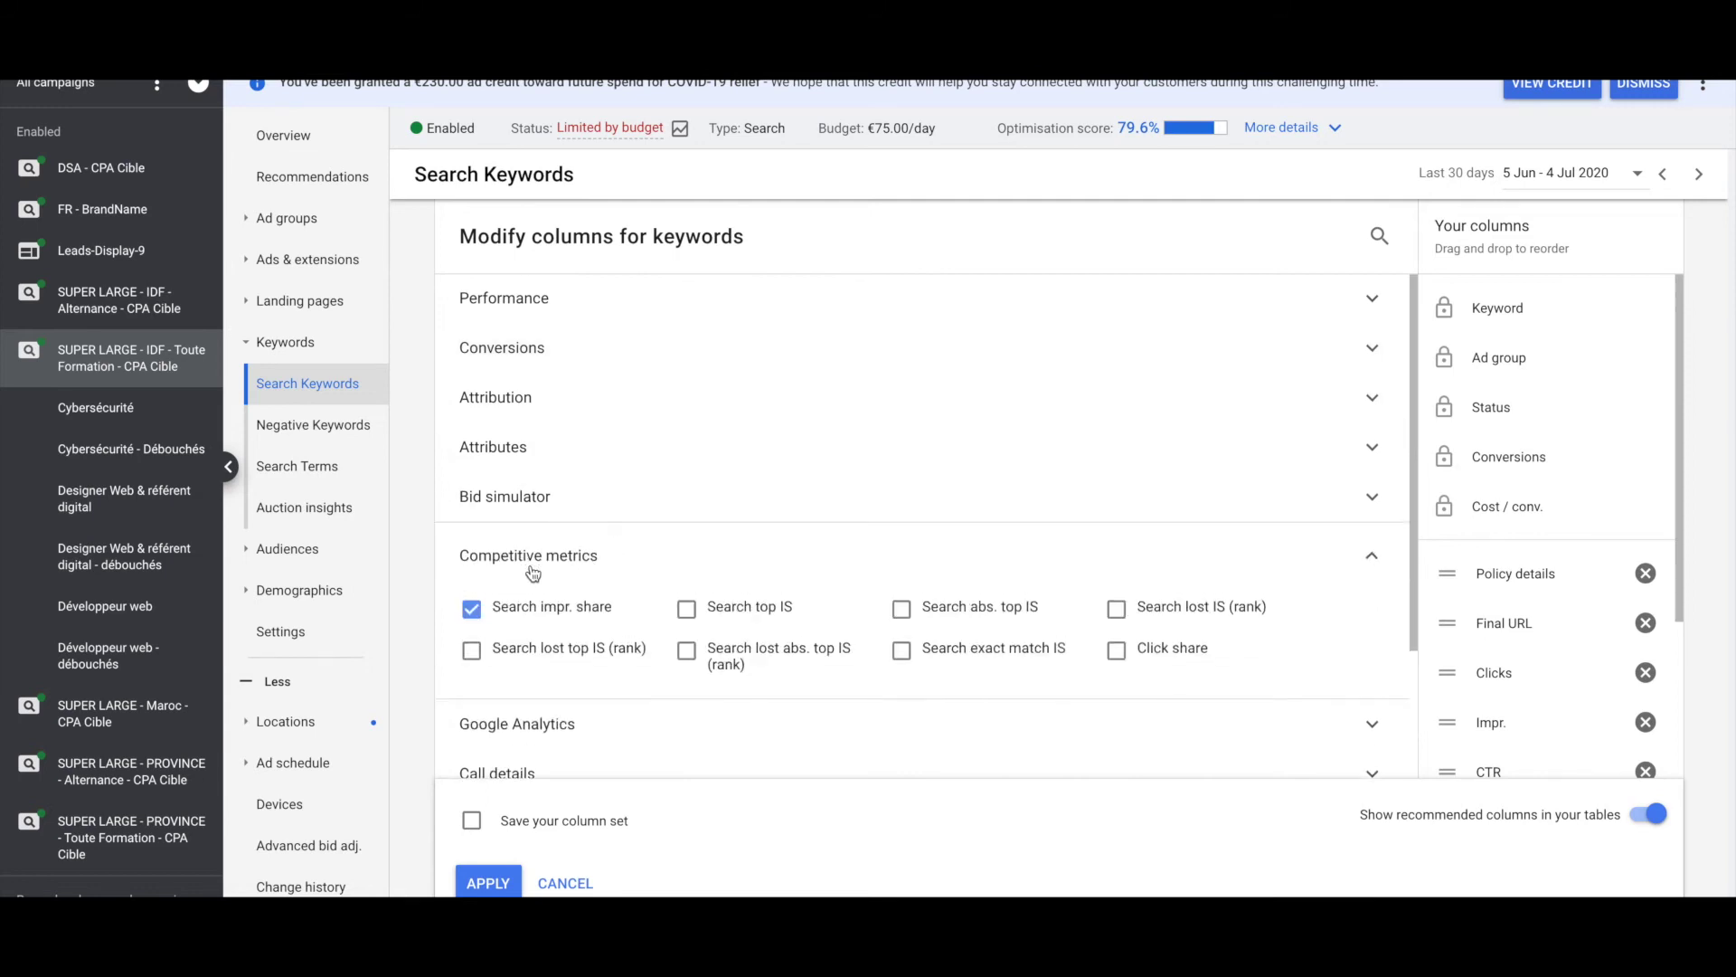
scroll(533, 573, "down", 1)
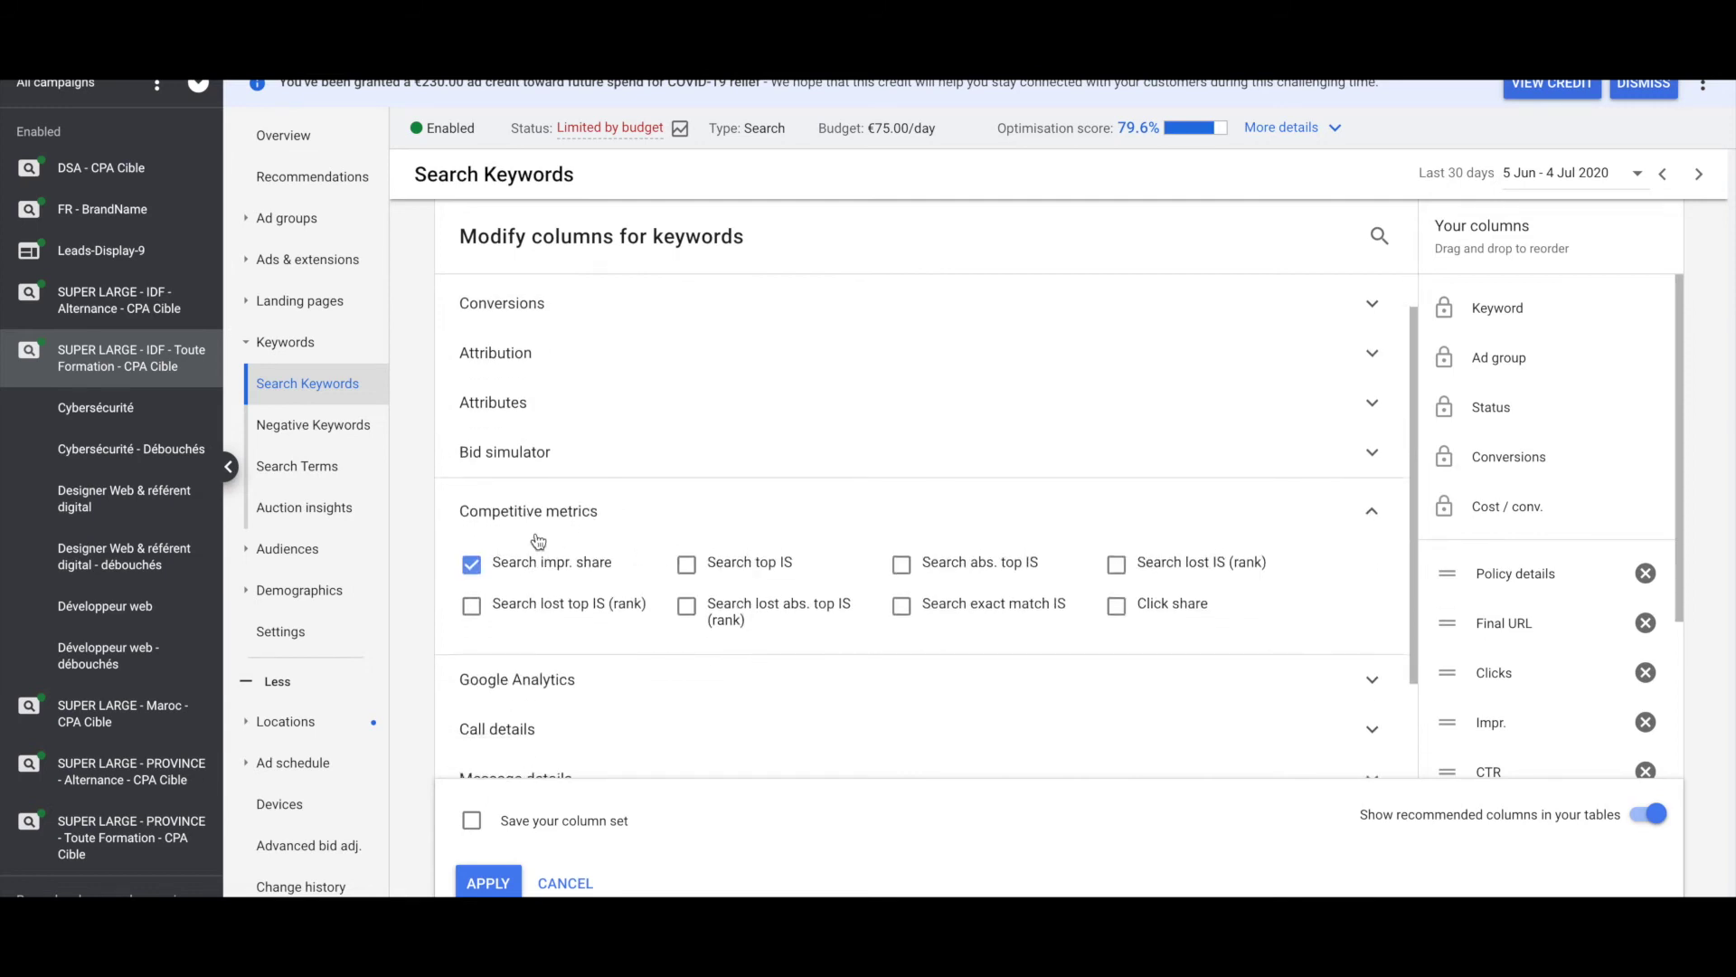
mouse_move(955, 551)
mouse_move(530, 563)
left_click(907, 561)
mouse_move(963, 570)
left_click(687, 564)
left_click(1122, 565)
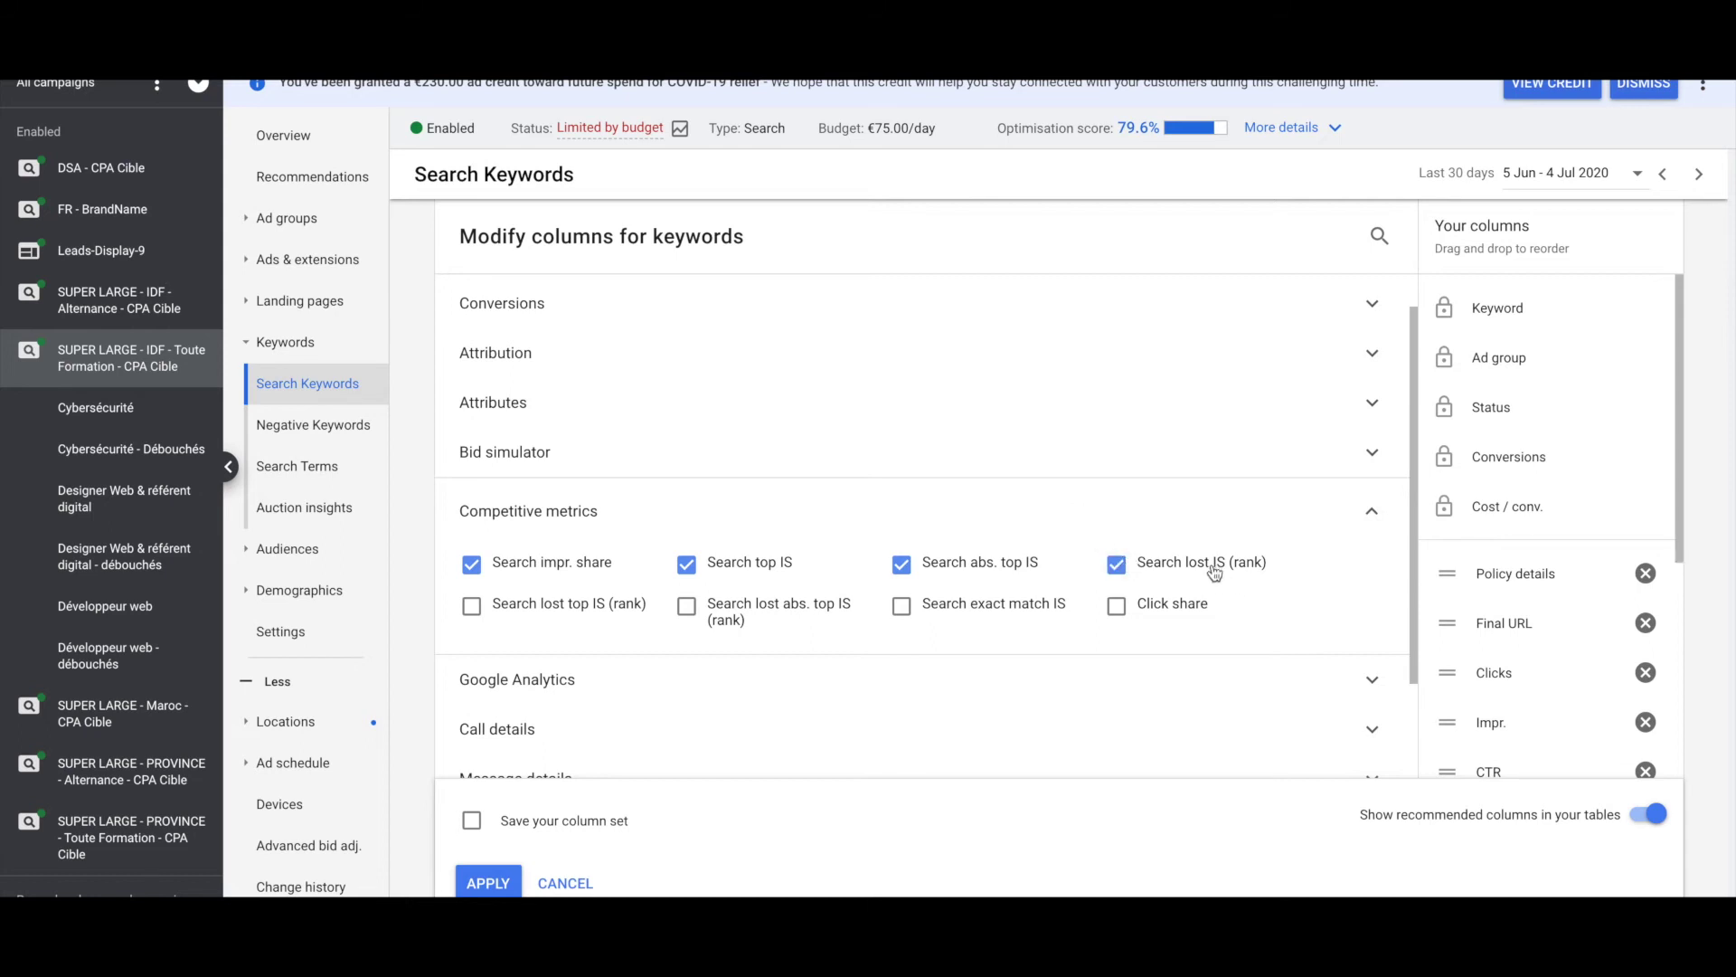
Add the Search lost abs. top IS (rank), Search lost top IS (rank) and Click share columns, and apply the column changes.
mouse_move(1223, 573)
left_click(687, 606)
left_click(471, 604)
left_click(1117, 606)
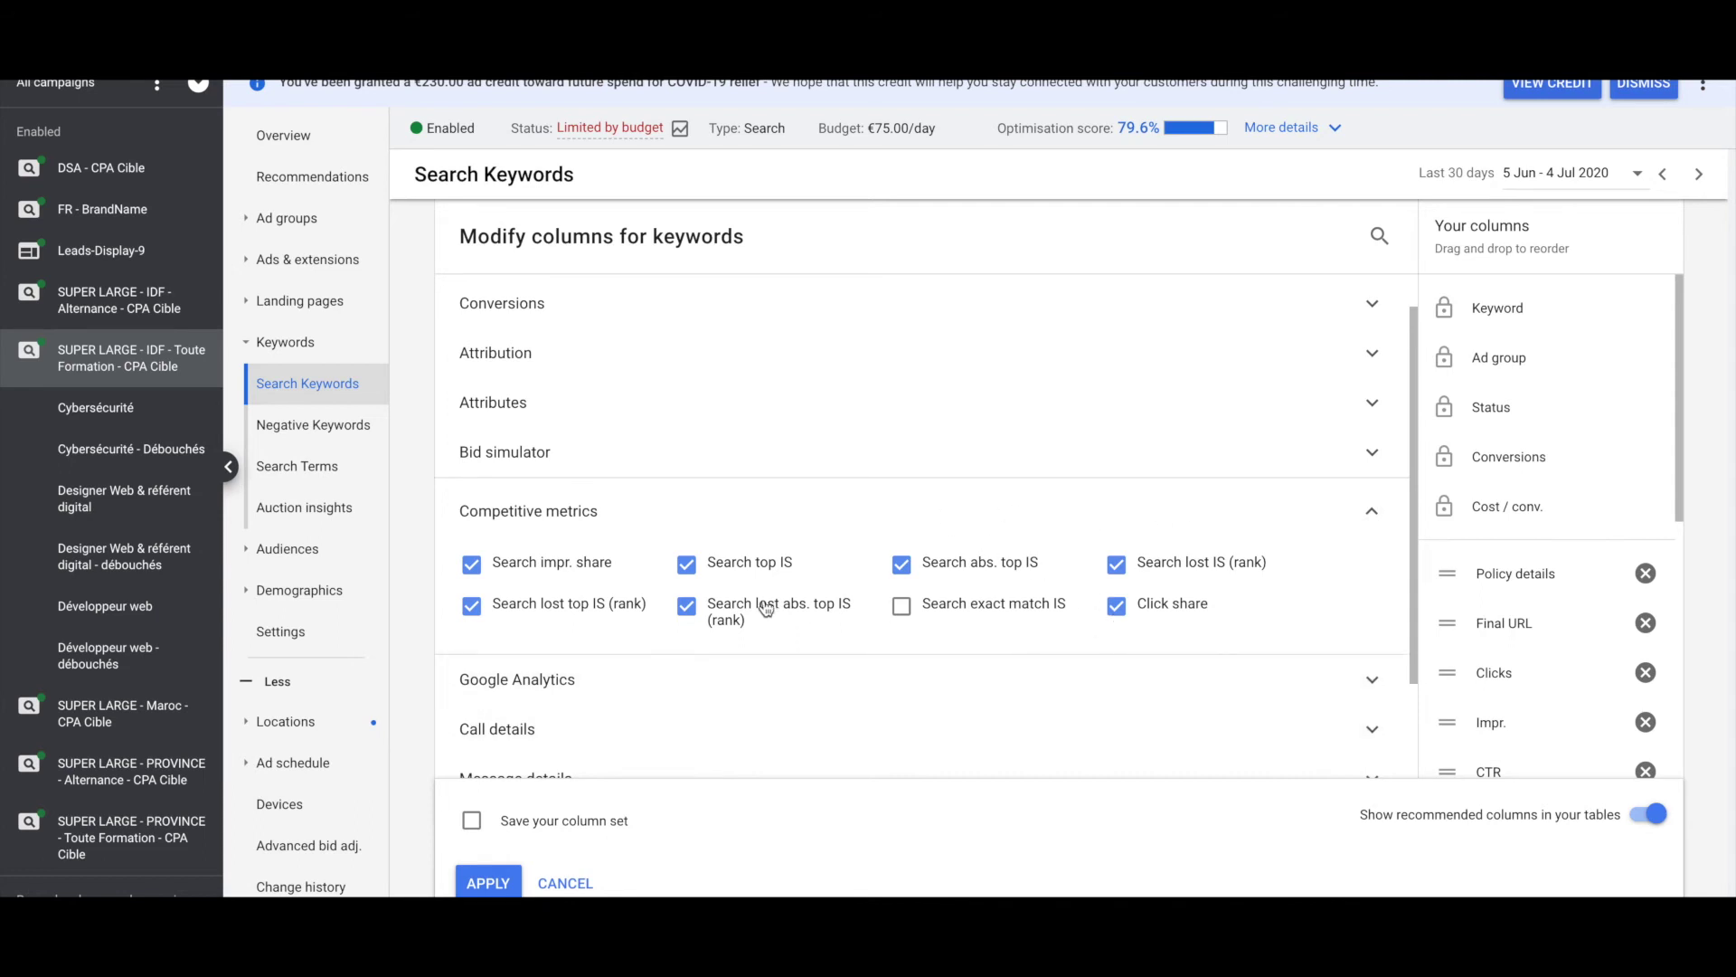
mouse_move(534, 605)
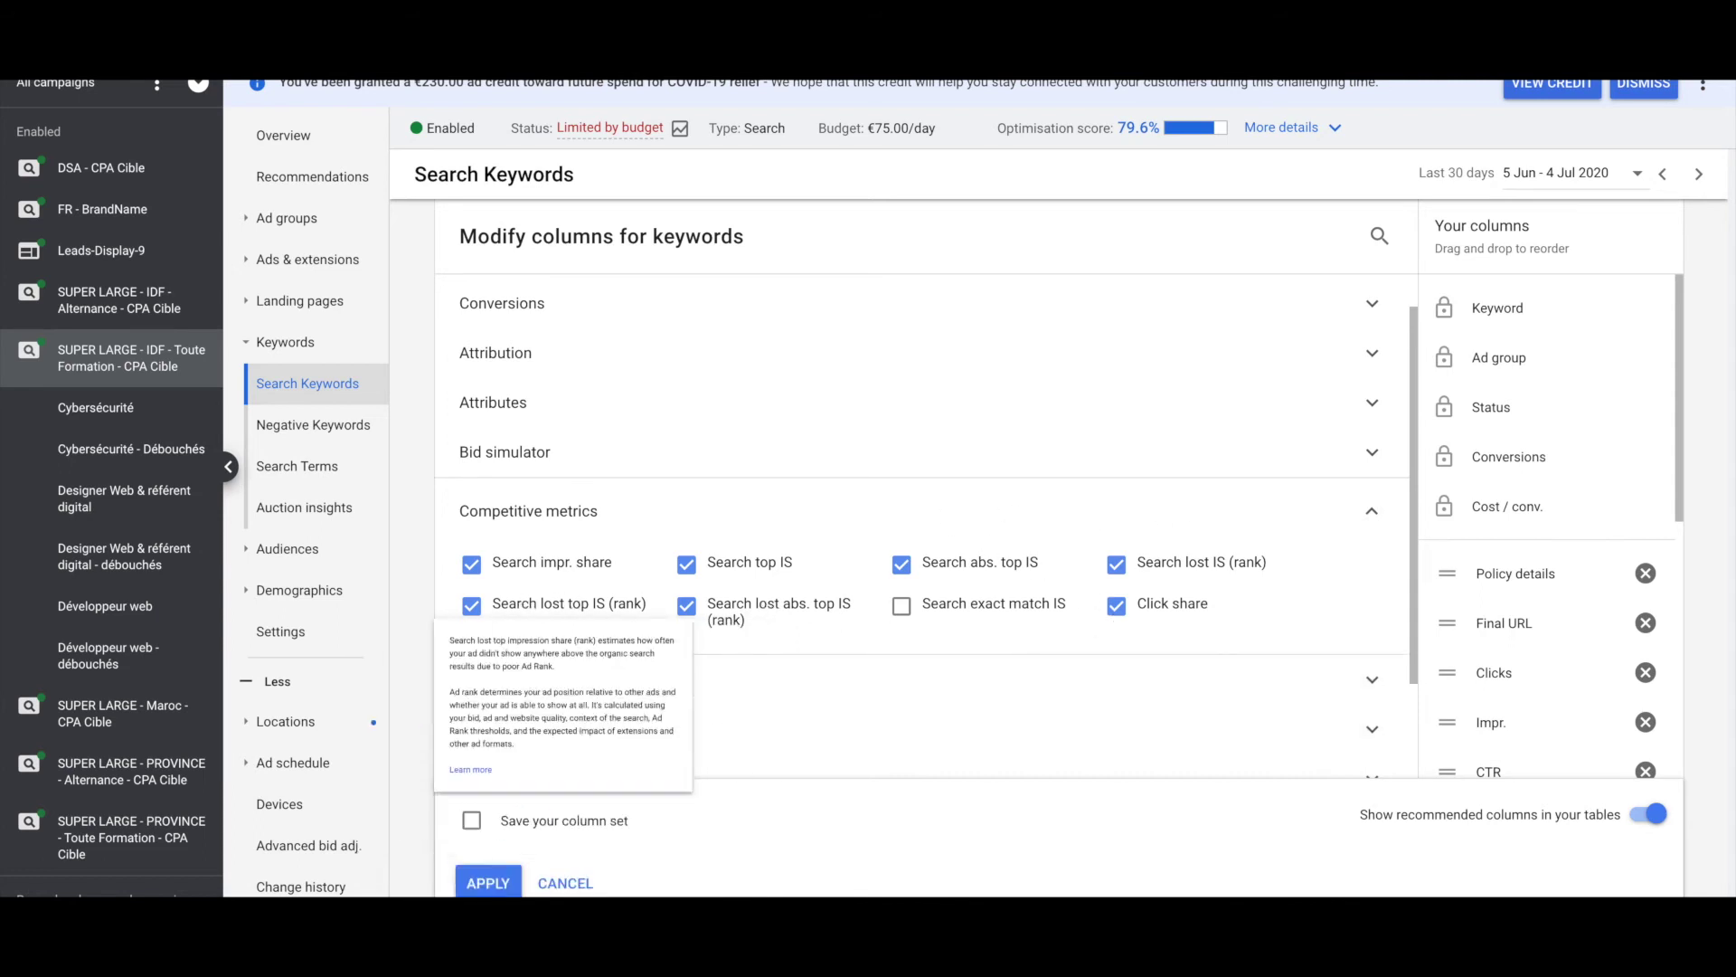
left_click(481, 890)
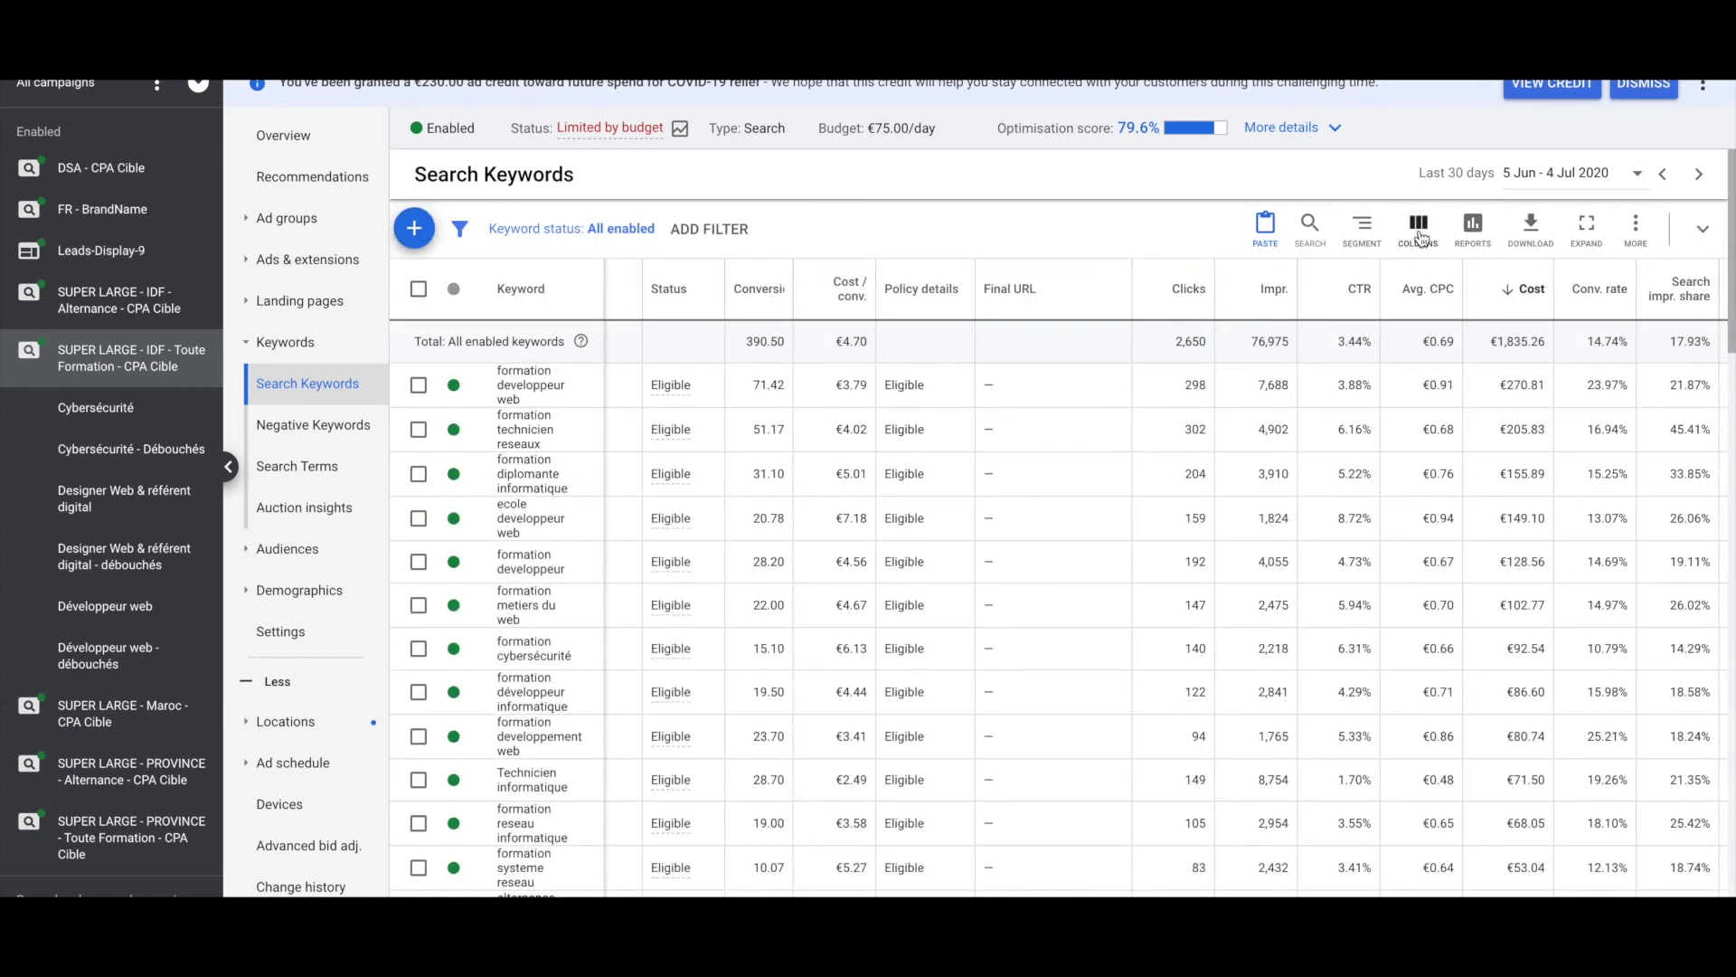
Reopen the keyword column settings, search for "qua" and add the Quality Score column.
scroll(1523, 540, "down", 2)
scroll(1523, 540, "right", 5)
scroll(1523, 540, "up", 3)
left_click(1420, 230)
left_click(1411, 273)
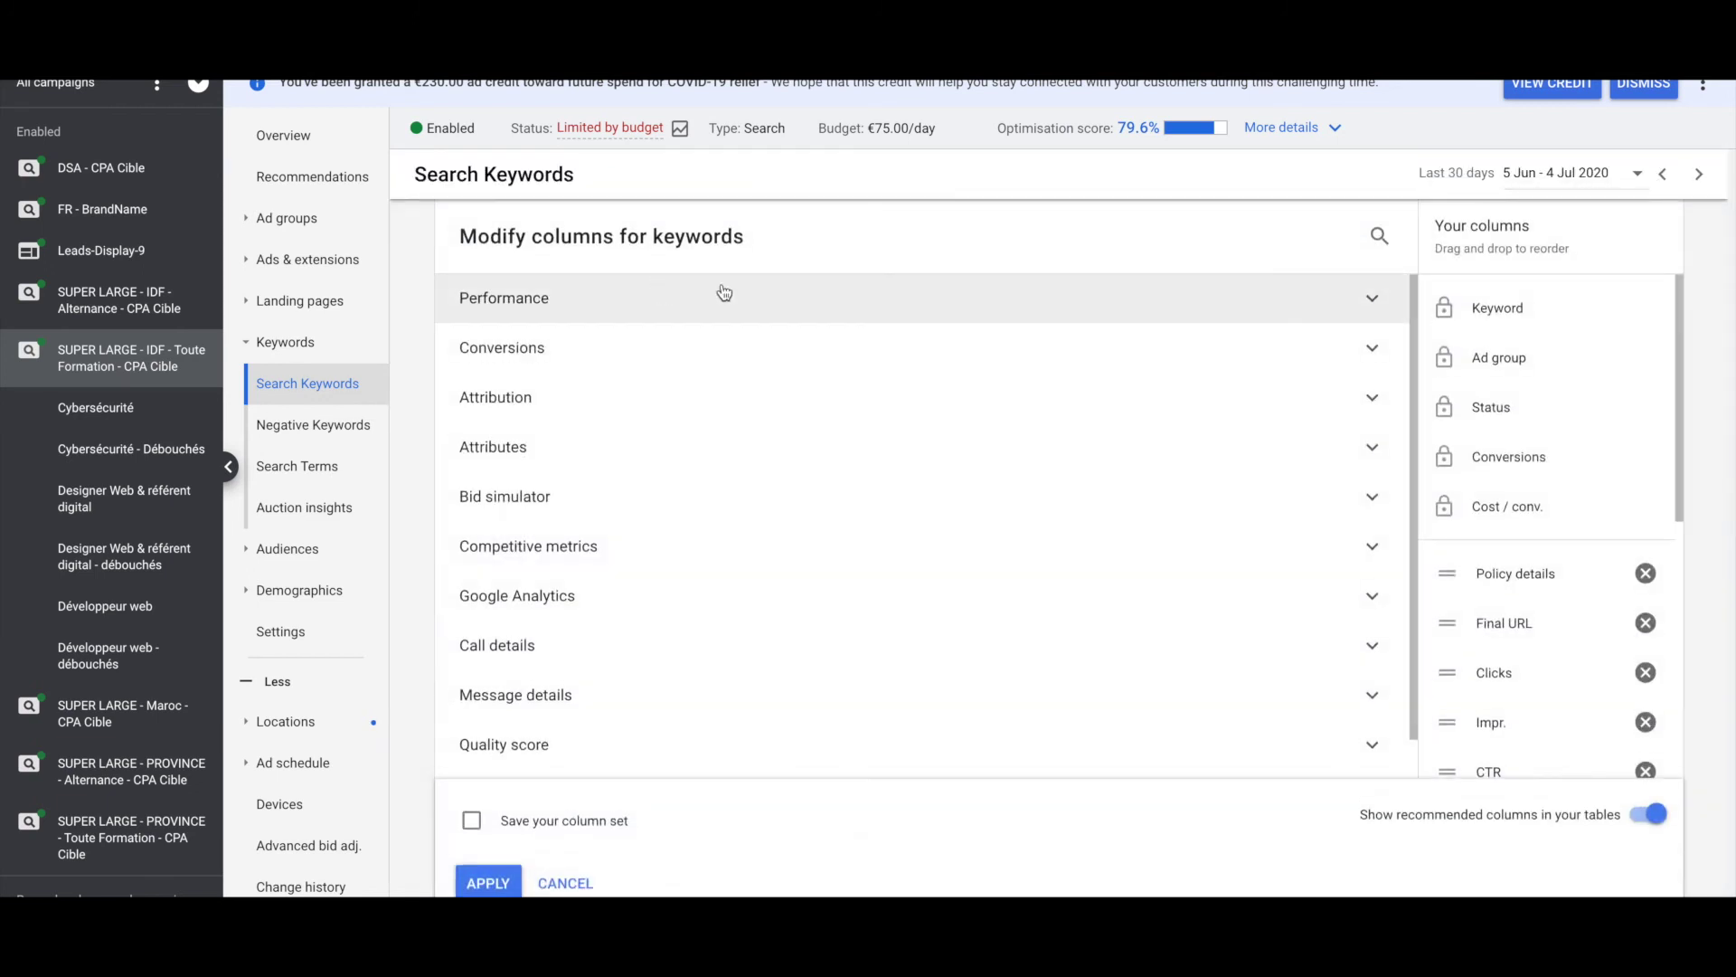
left_click(1380, 238)
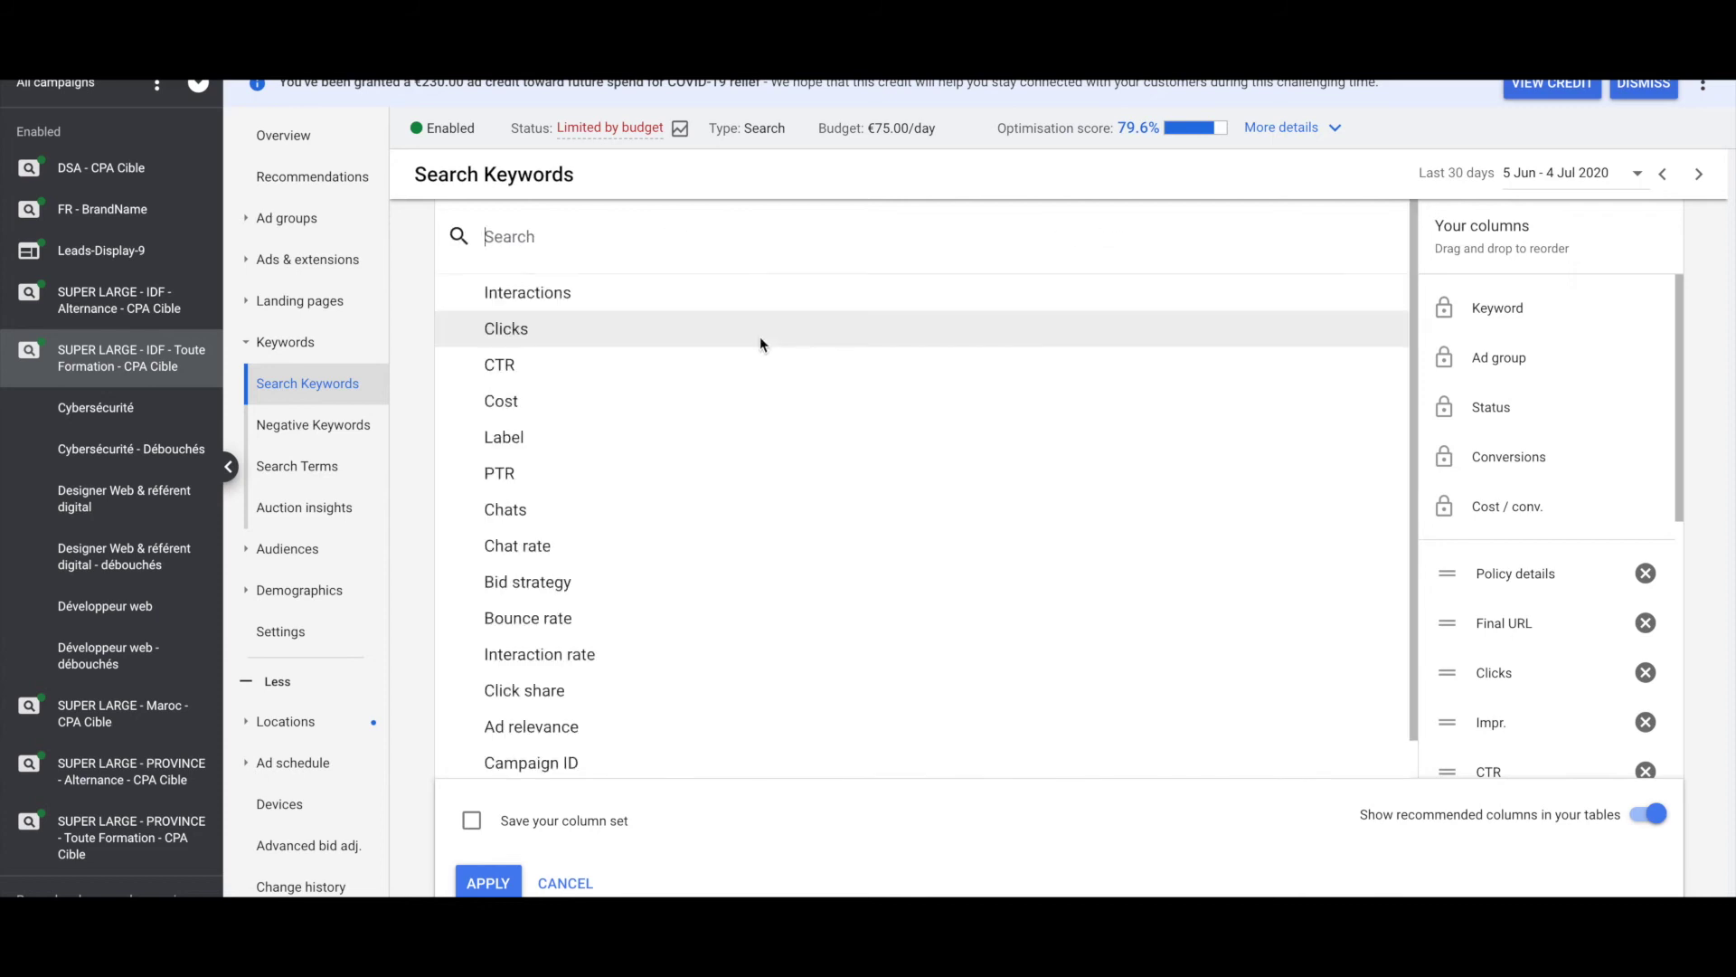
type("qua")
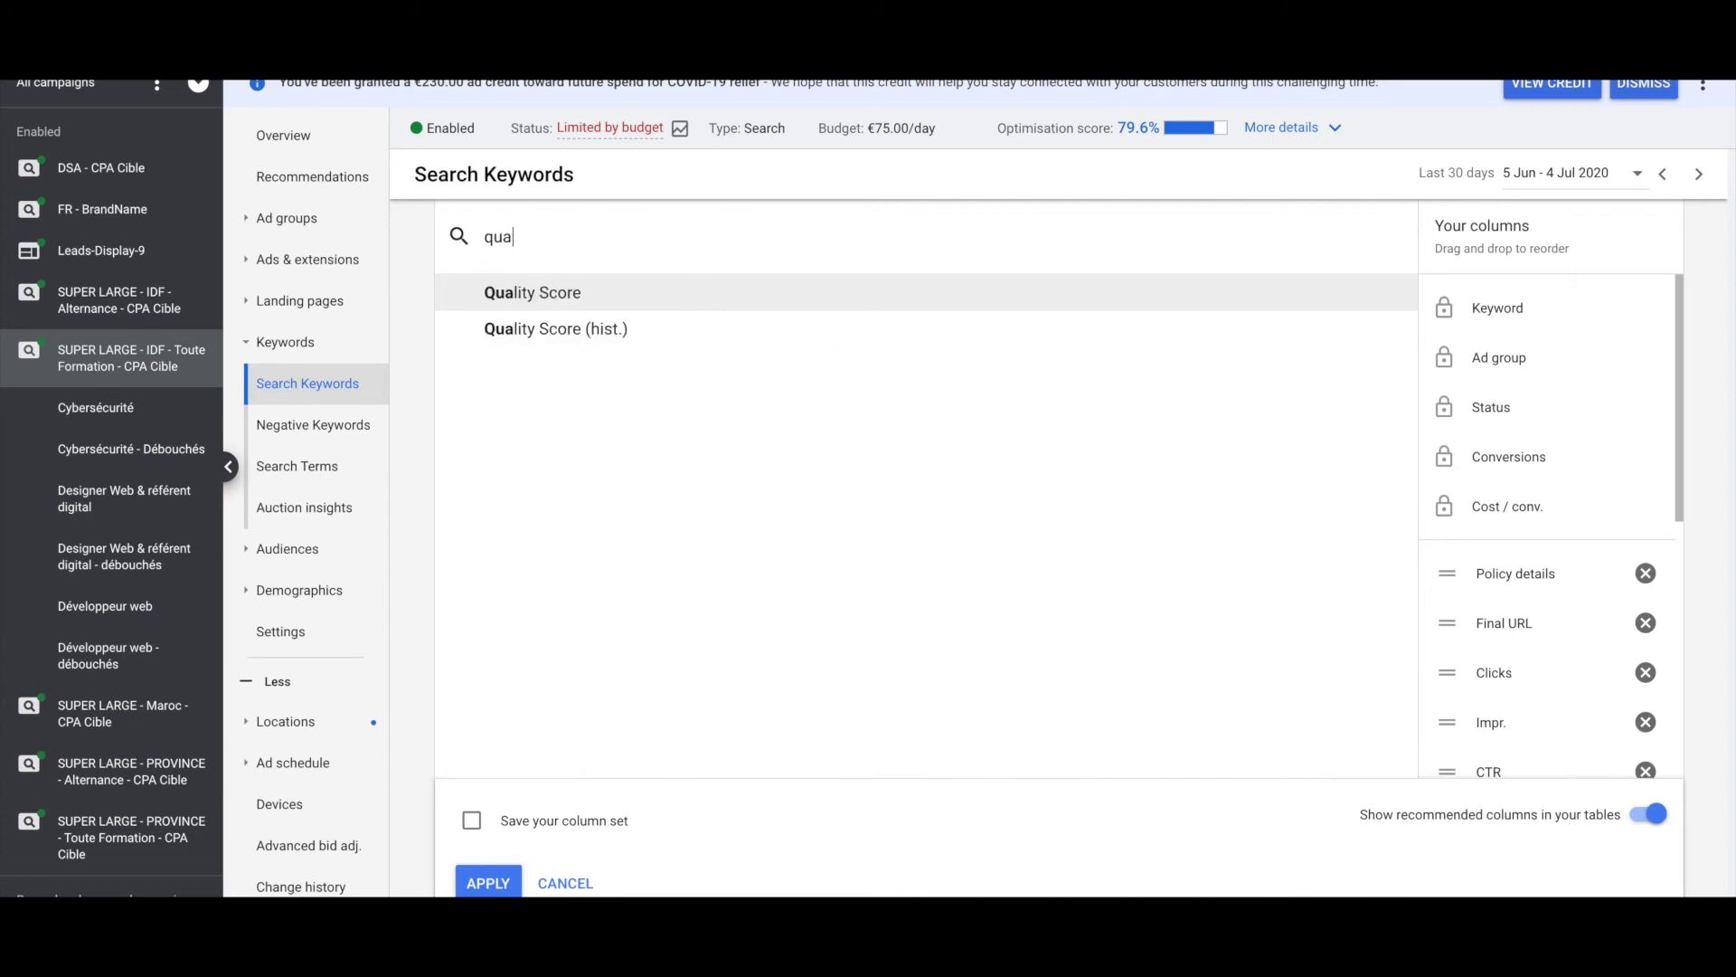
left_click(529, 294)
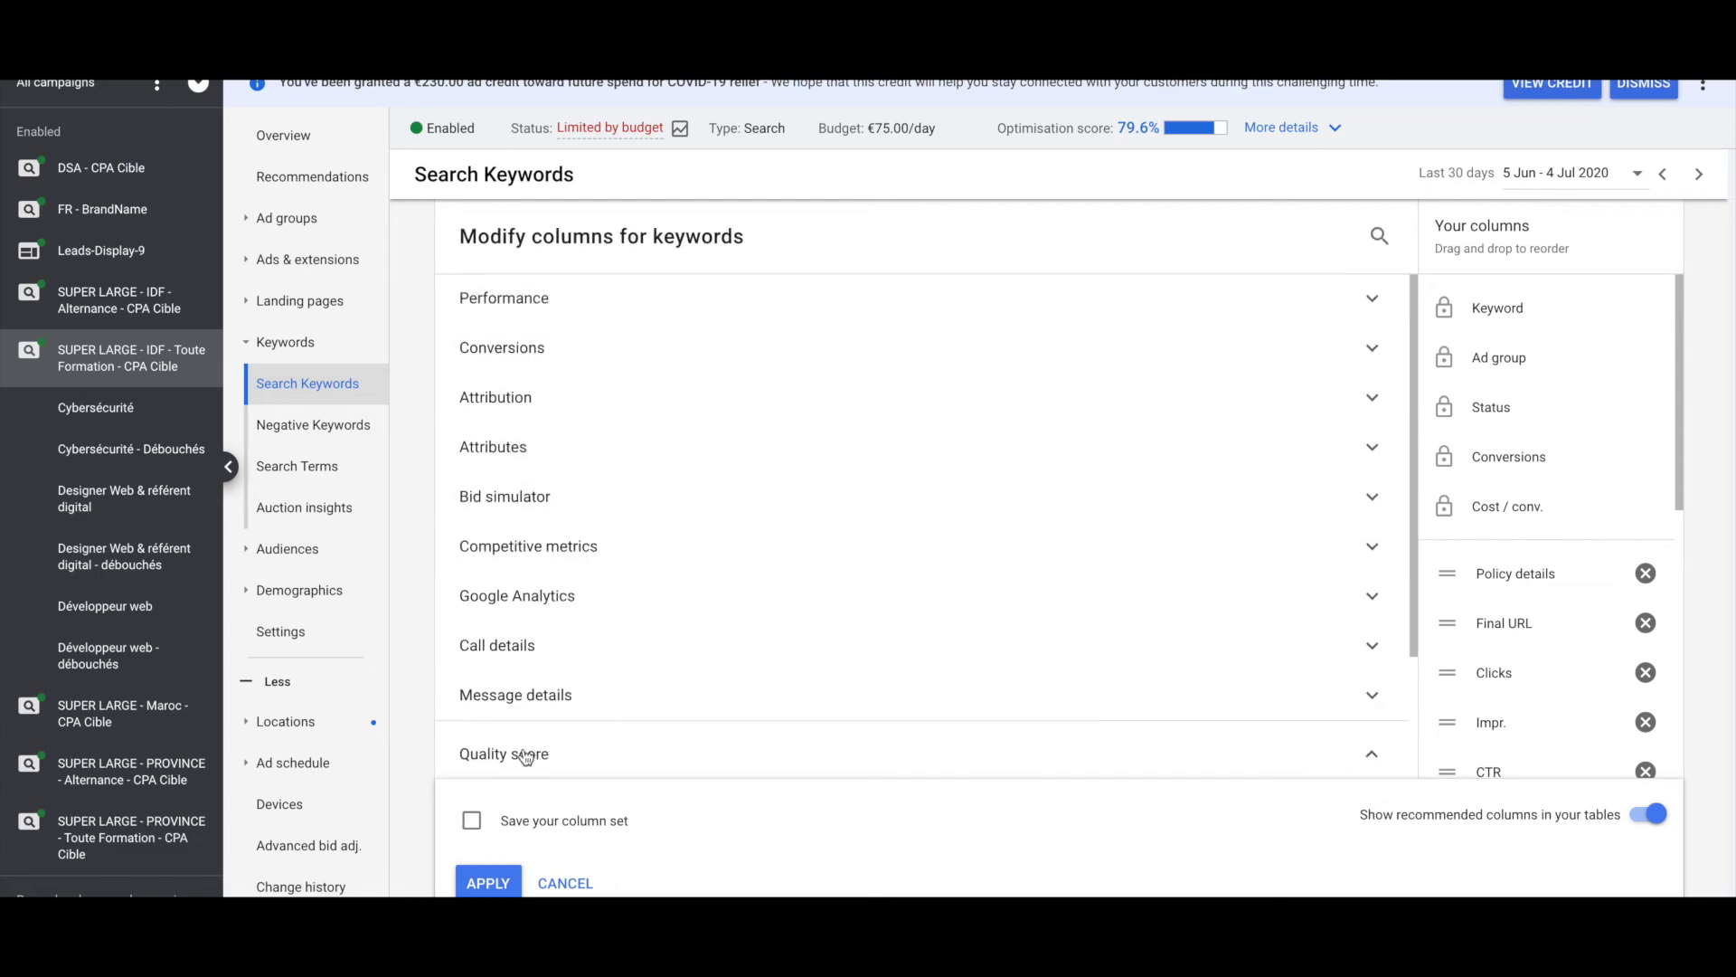
Search the available columns for "lan" and add Landing page exp.
left_click(1378, 237)
key("BackSpace")
key("BackSpace")
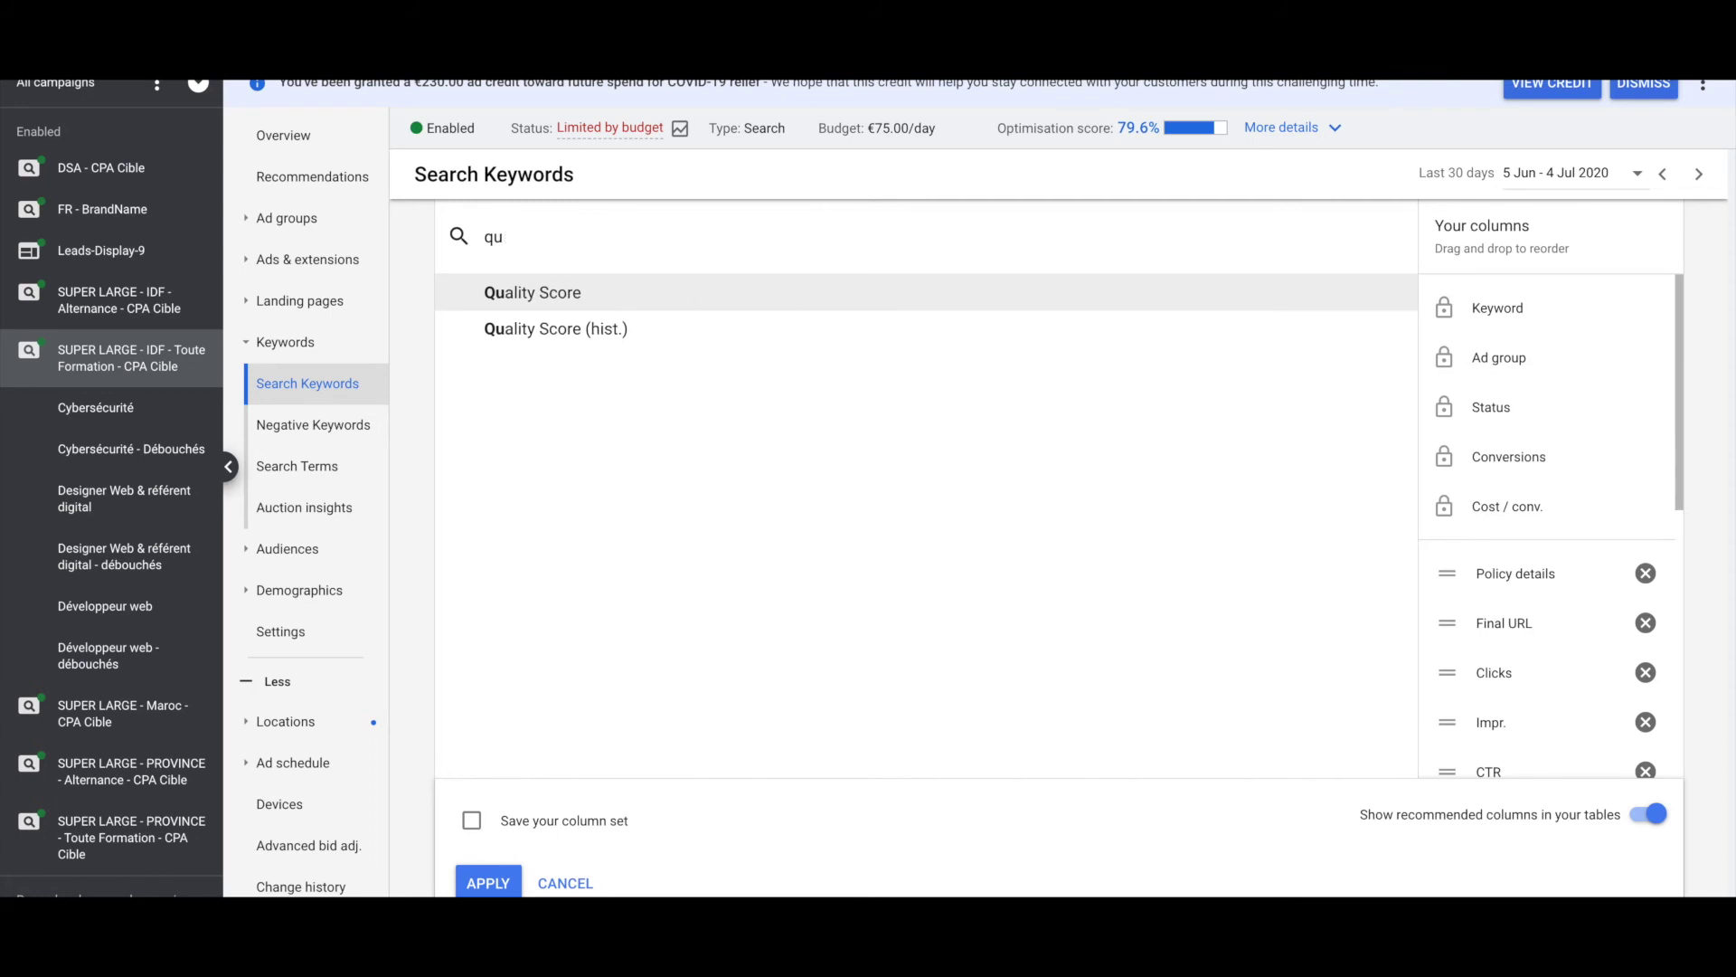
key("BackSpace")
key("BackSpace")
type("lan")
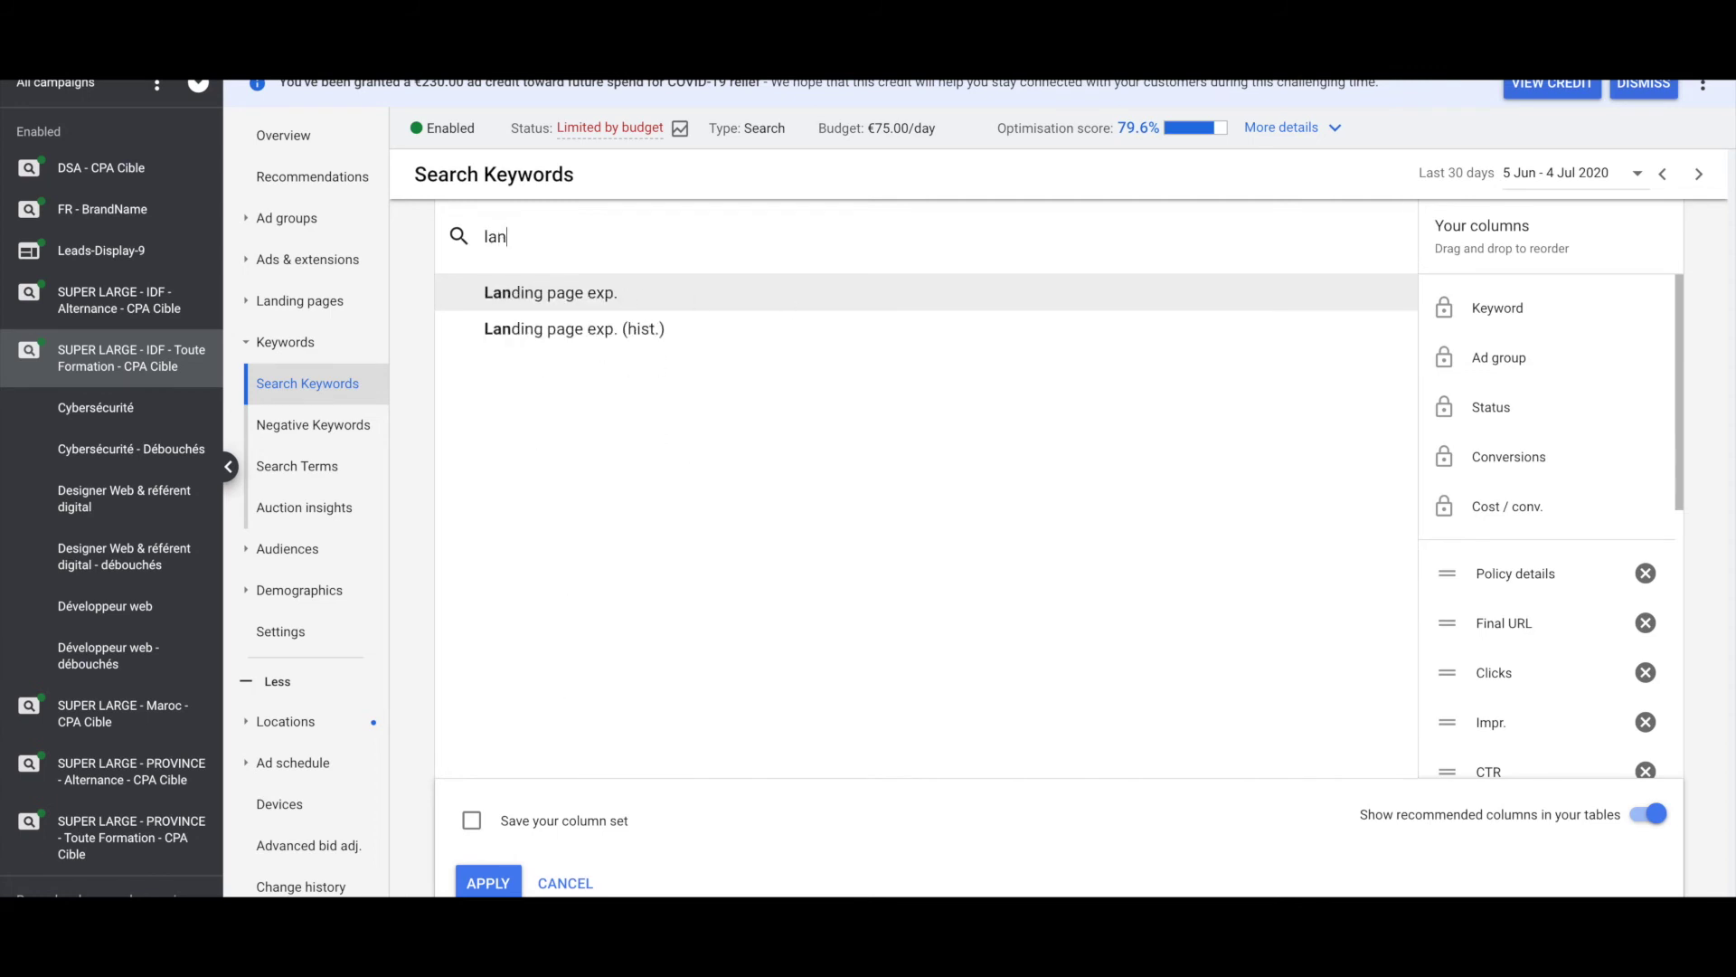
left_click(520, 308)
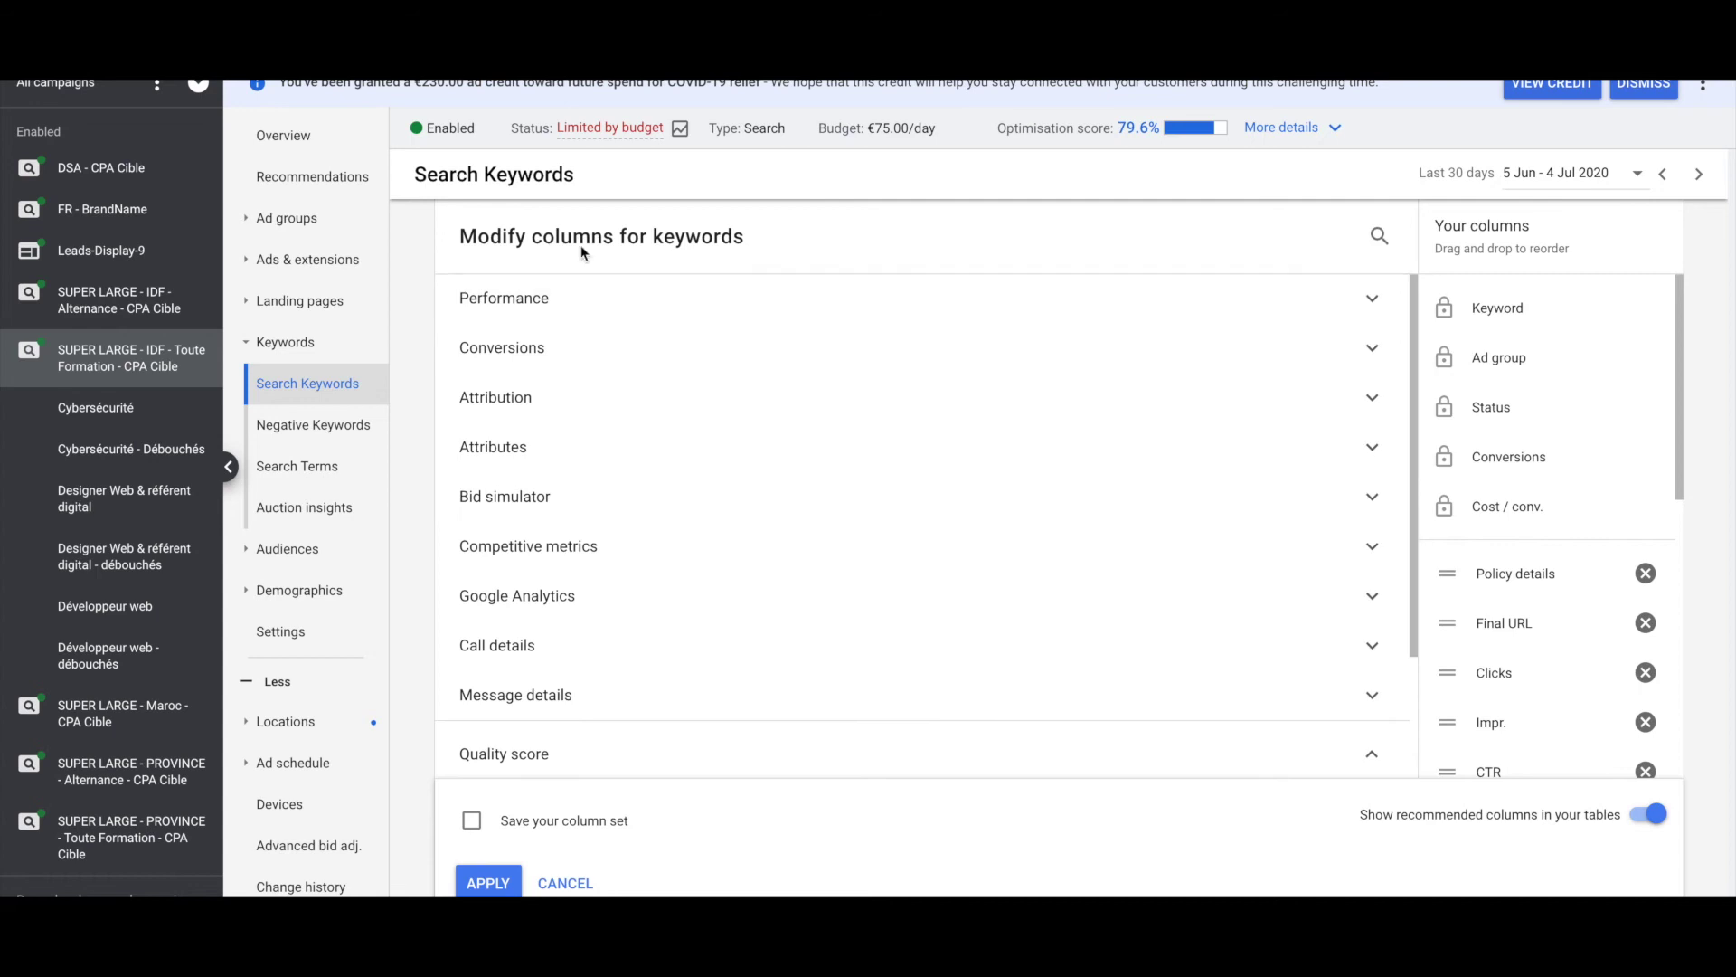
Search the available columns for "ad" and add Ad relevance.
left_click(1377, 237)
type("ad")
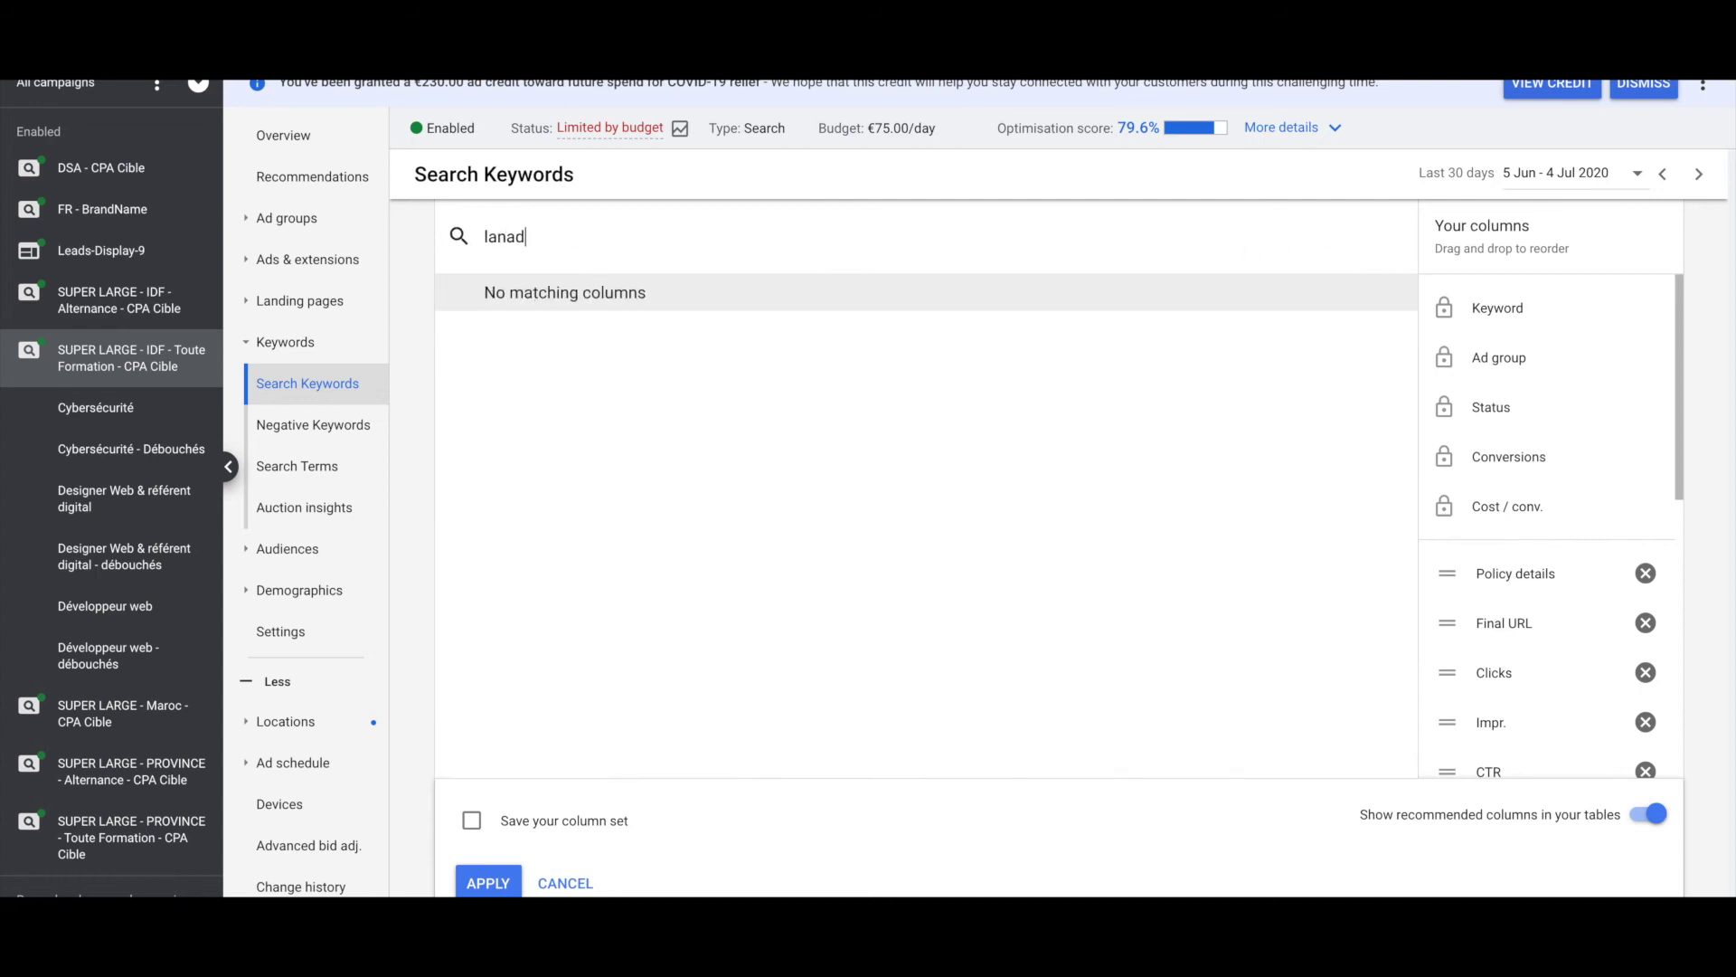
key("BackSpace")
key("BackSpace")
key("BackSpace")
key("BackSpace")
key("BackSpace")
type("ad")
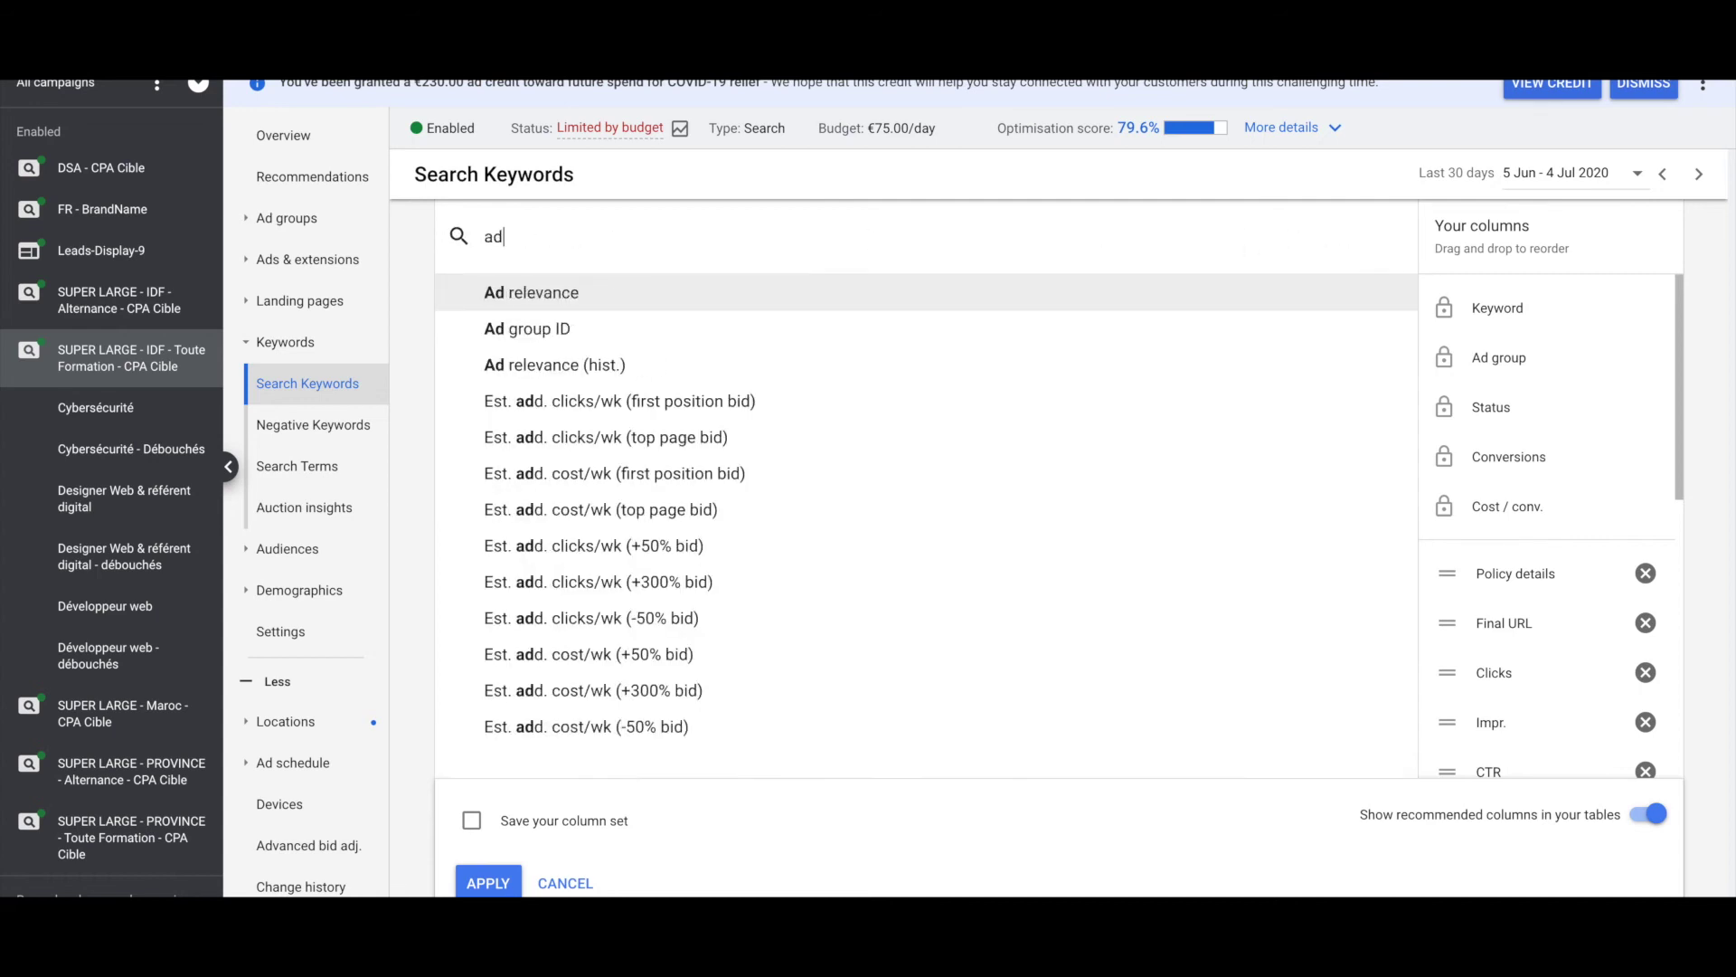
left_click(538, 291)
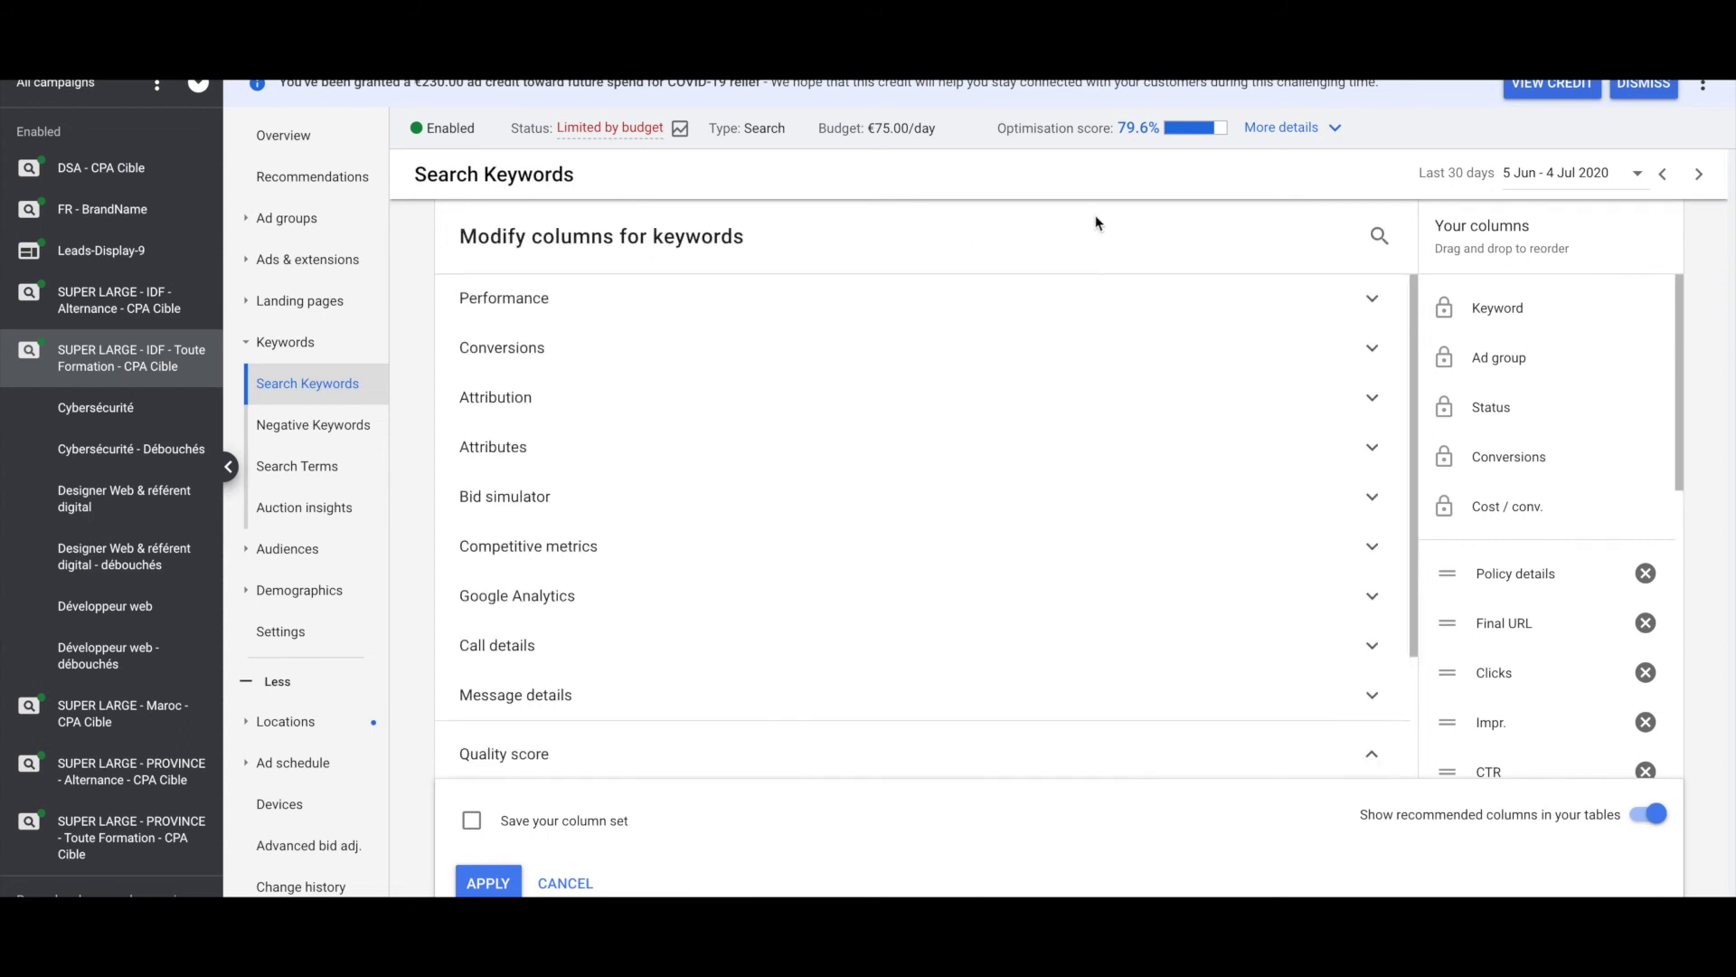
Search the available columns for "ctr", add Exp. CTR and apply the new column set to the keywords table.
left_click(1379, 235)
type("adex")
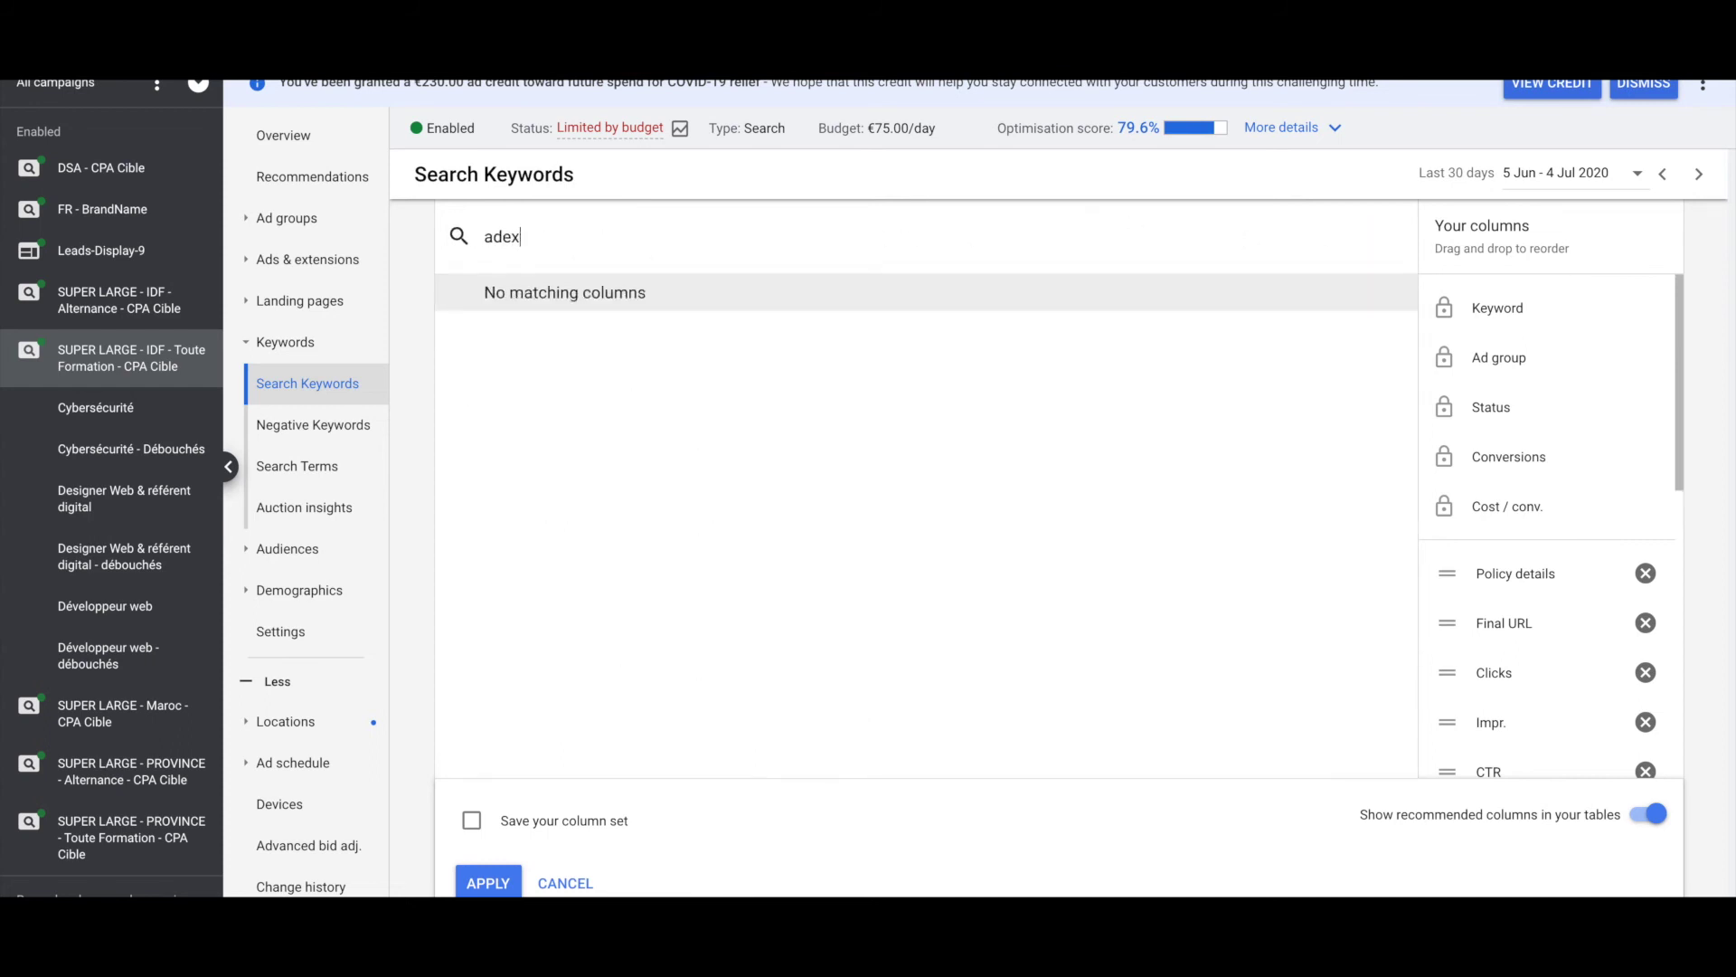
key("BackSpace")
key("BackSpace")
key("BackSpace")
key("BackSpace")
type("ctr")
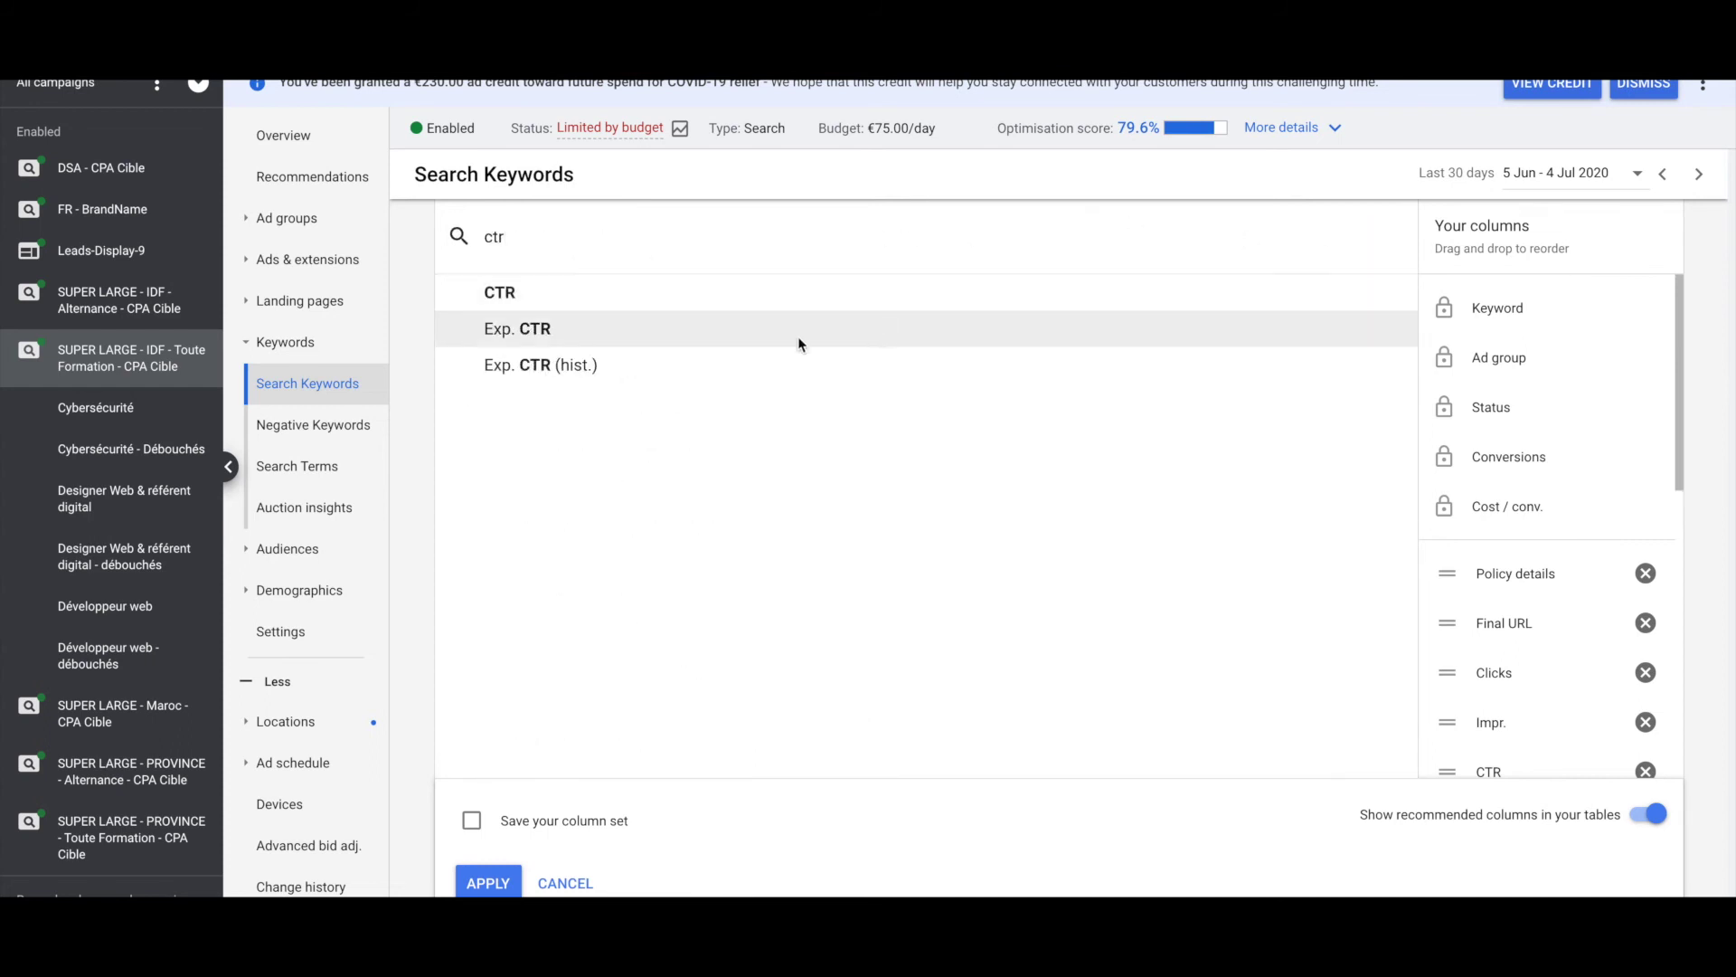
left_click(682, 341)
left_click(489, 884)
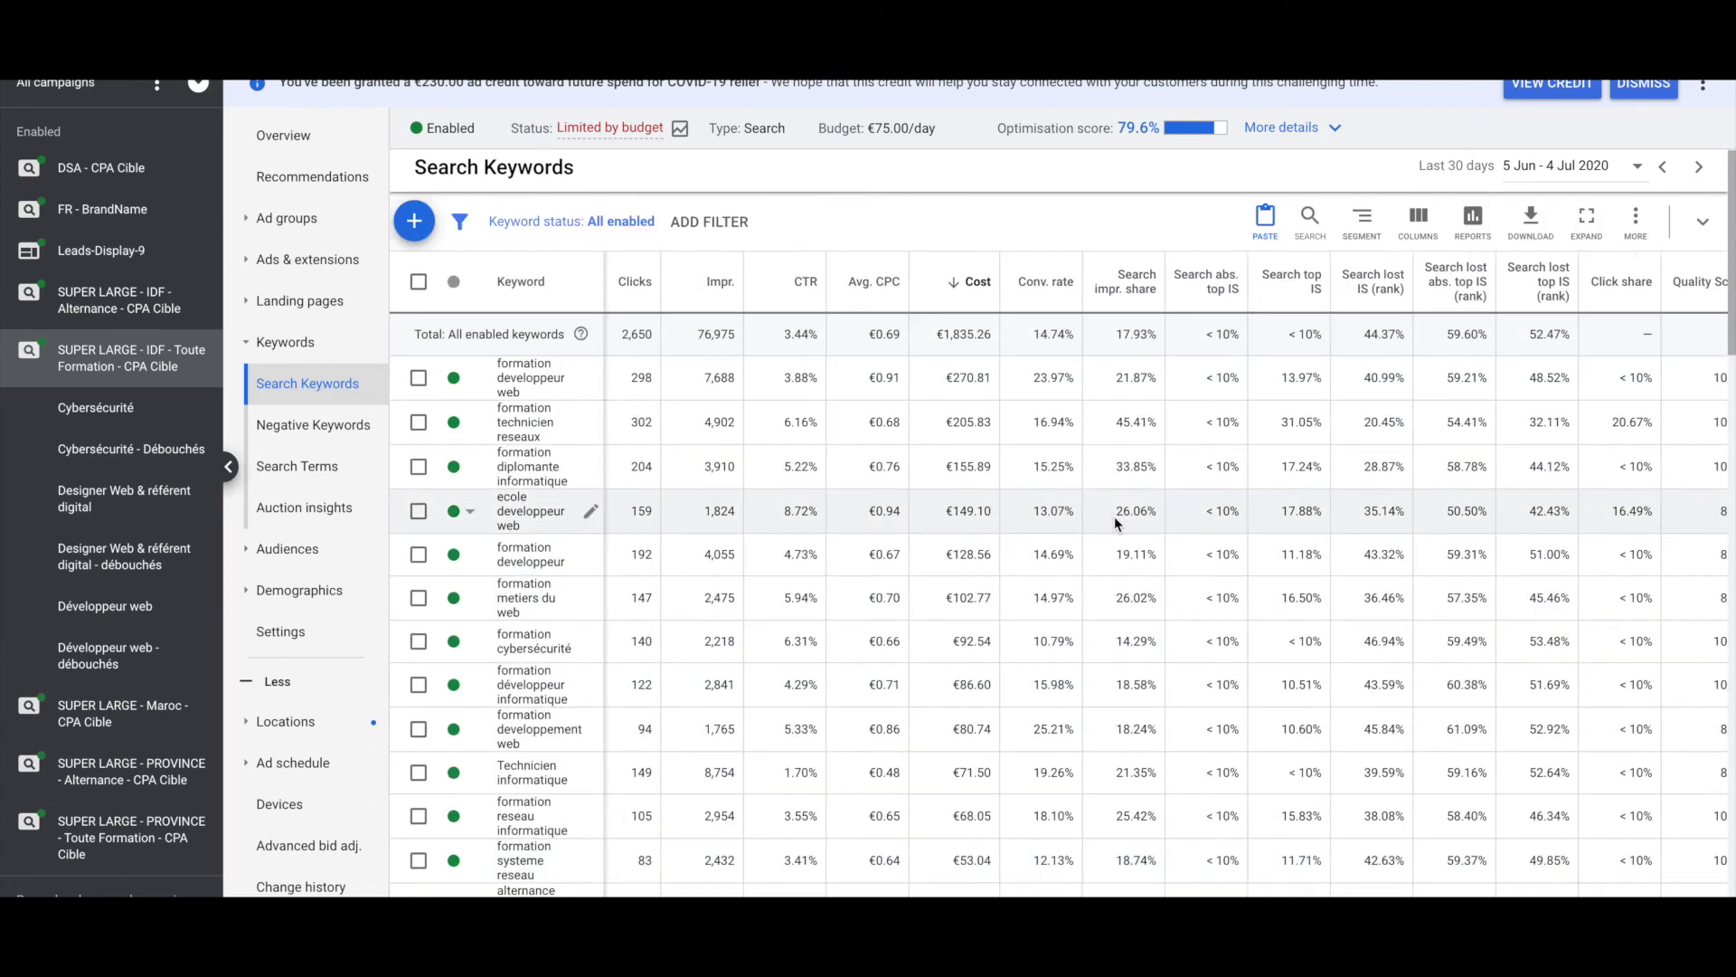
Remove the Policy details, Final URL, Clicks, Impr., CTR, Avg. CPC, Cost and Conv. rate columns from the keywords table and apply.
scroll(1114, 517, "right", 5)
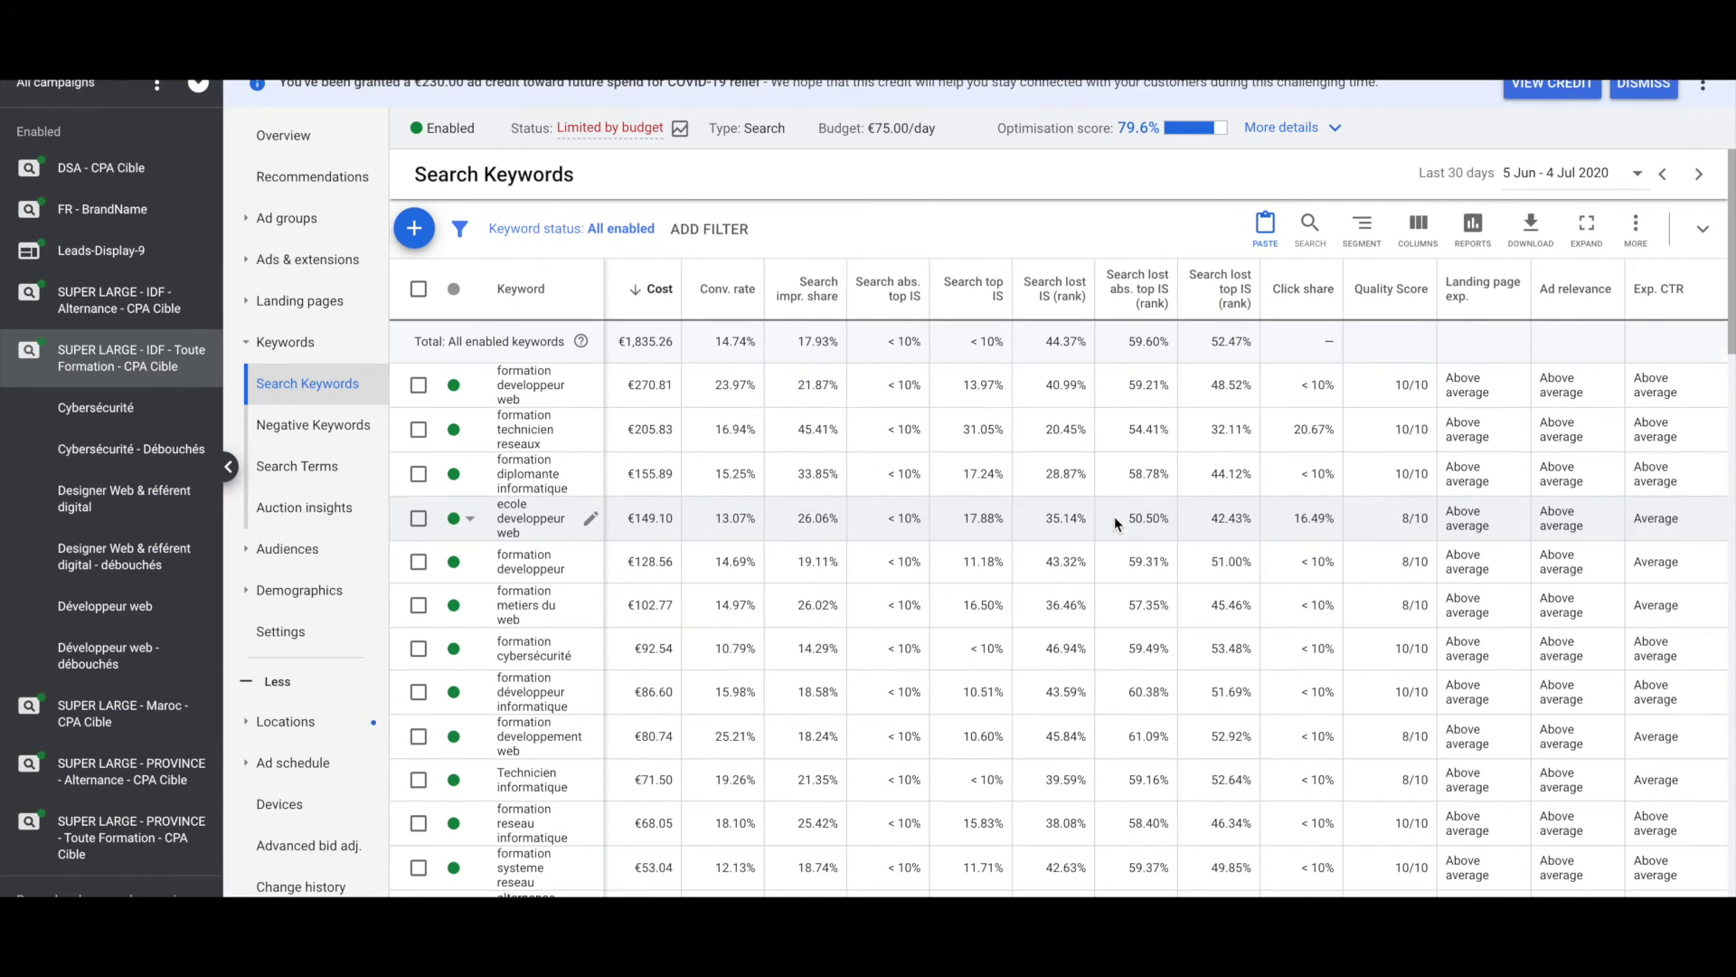
left_click(1418, 227)
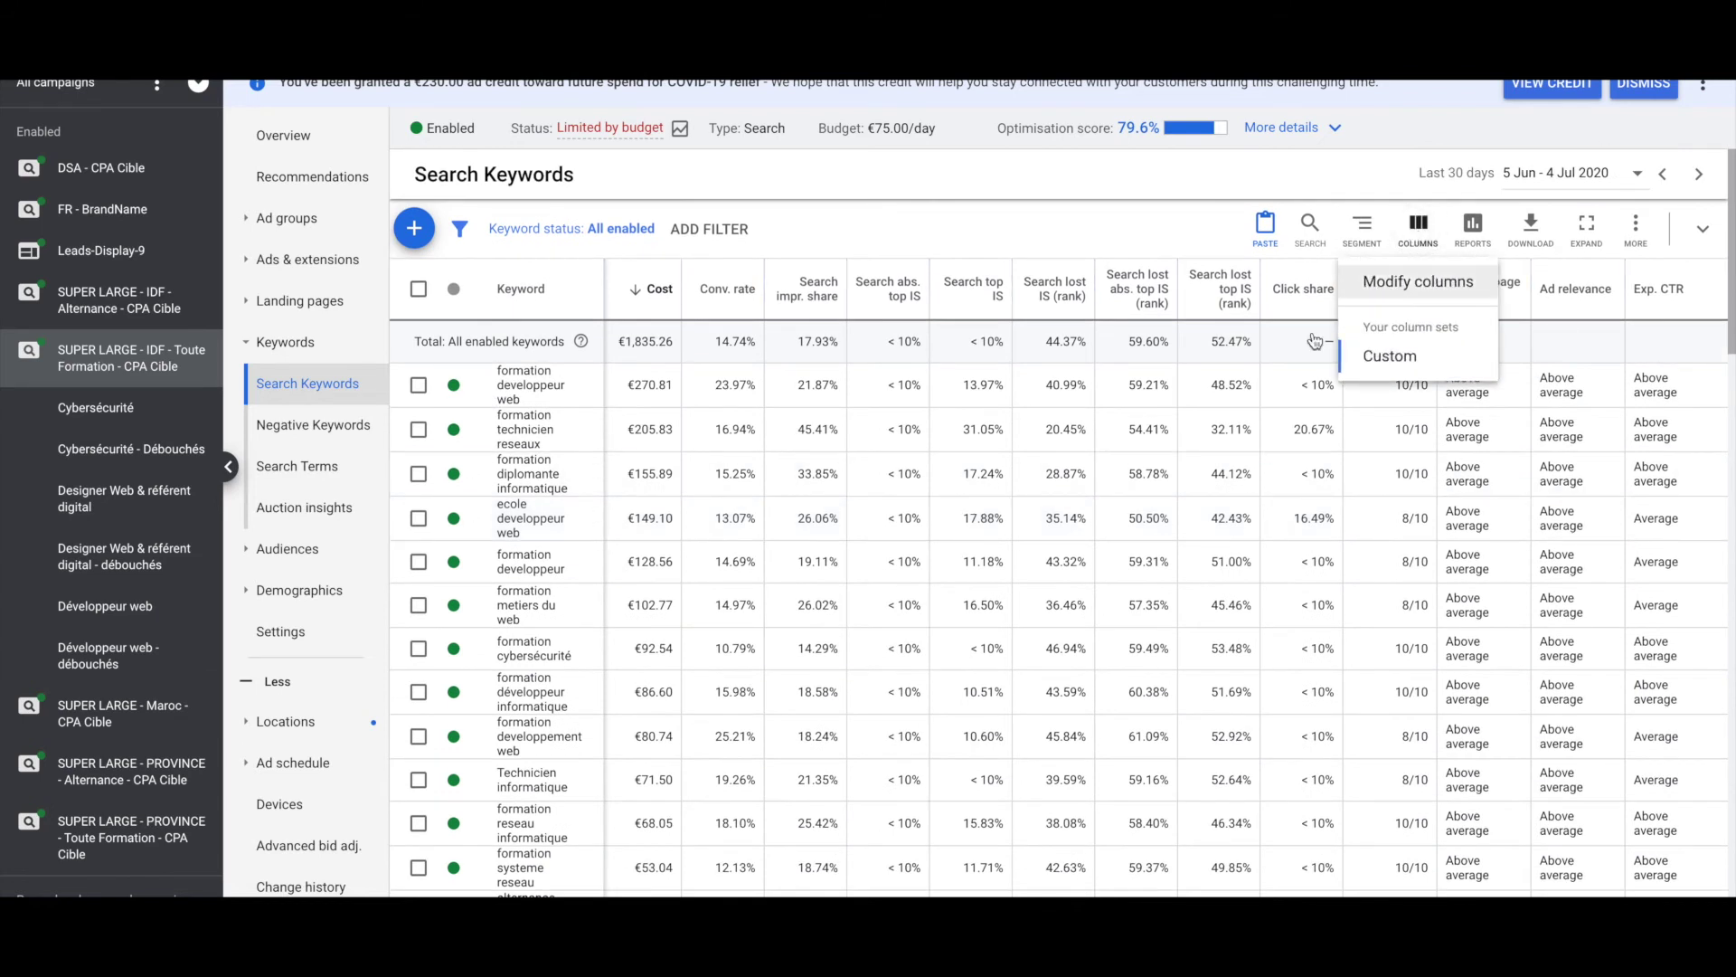
left_click(1394, 285)
scroll(1537, 452, "down", 1)
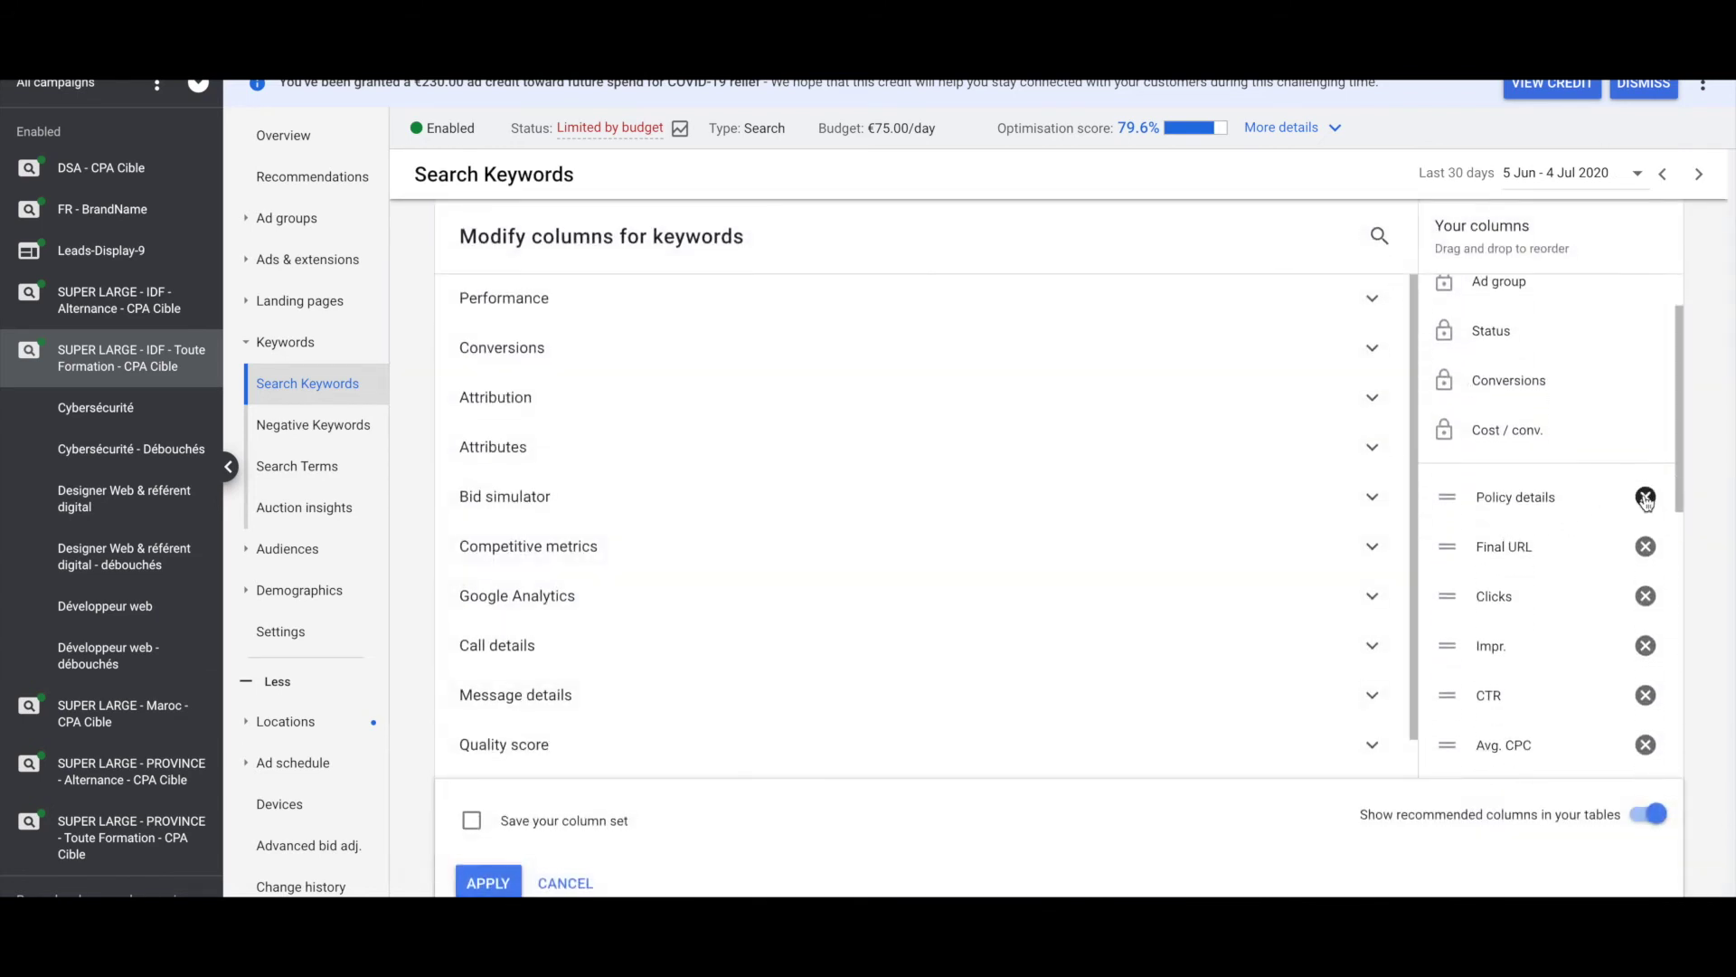
left_click(1646, 497)
left_click(1646, 498)
left_click(1646, 497)
left_click(1646, 497)
left_click(1646, 497)
left_click(1646, 497)
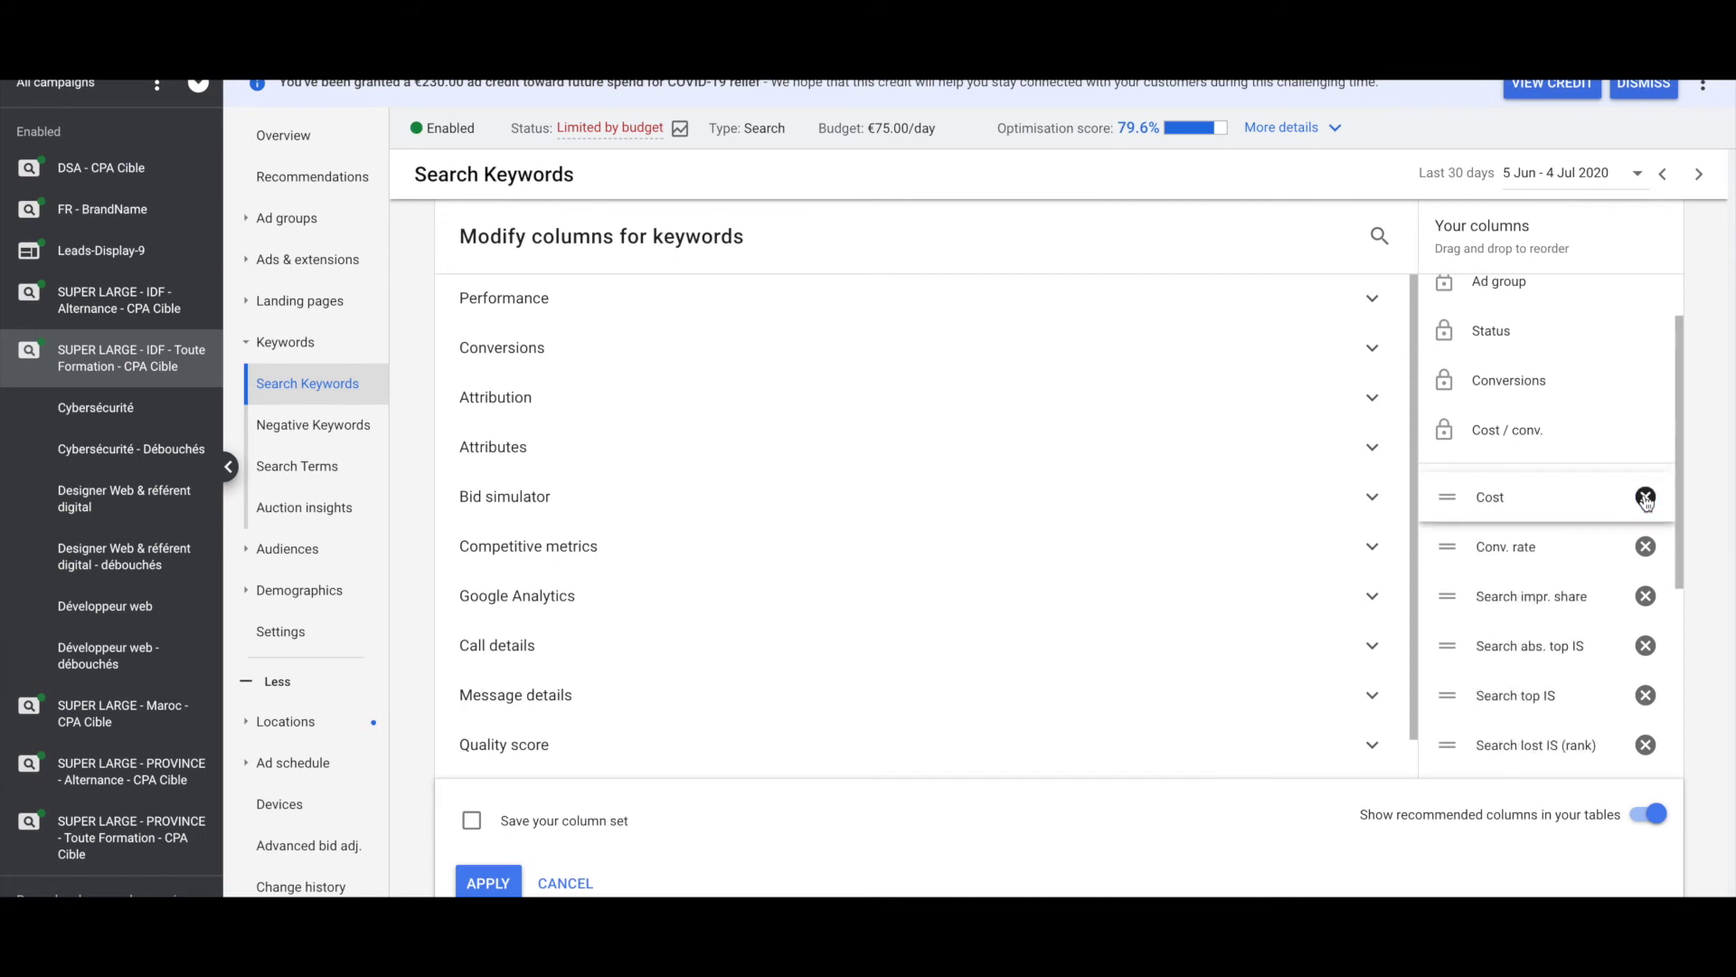
left_click(1646, 498)
left_click(1646, 497)
scroll(1538, 570, "down", 3)
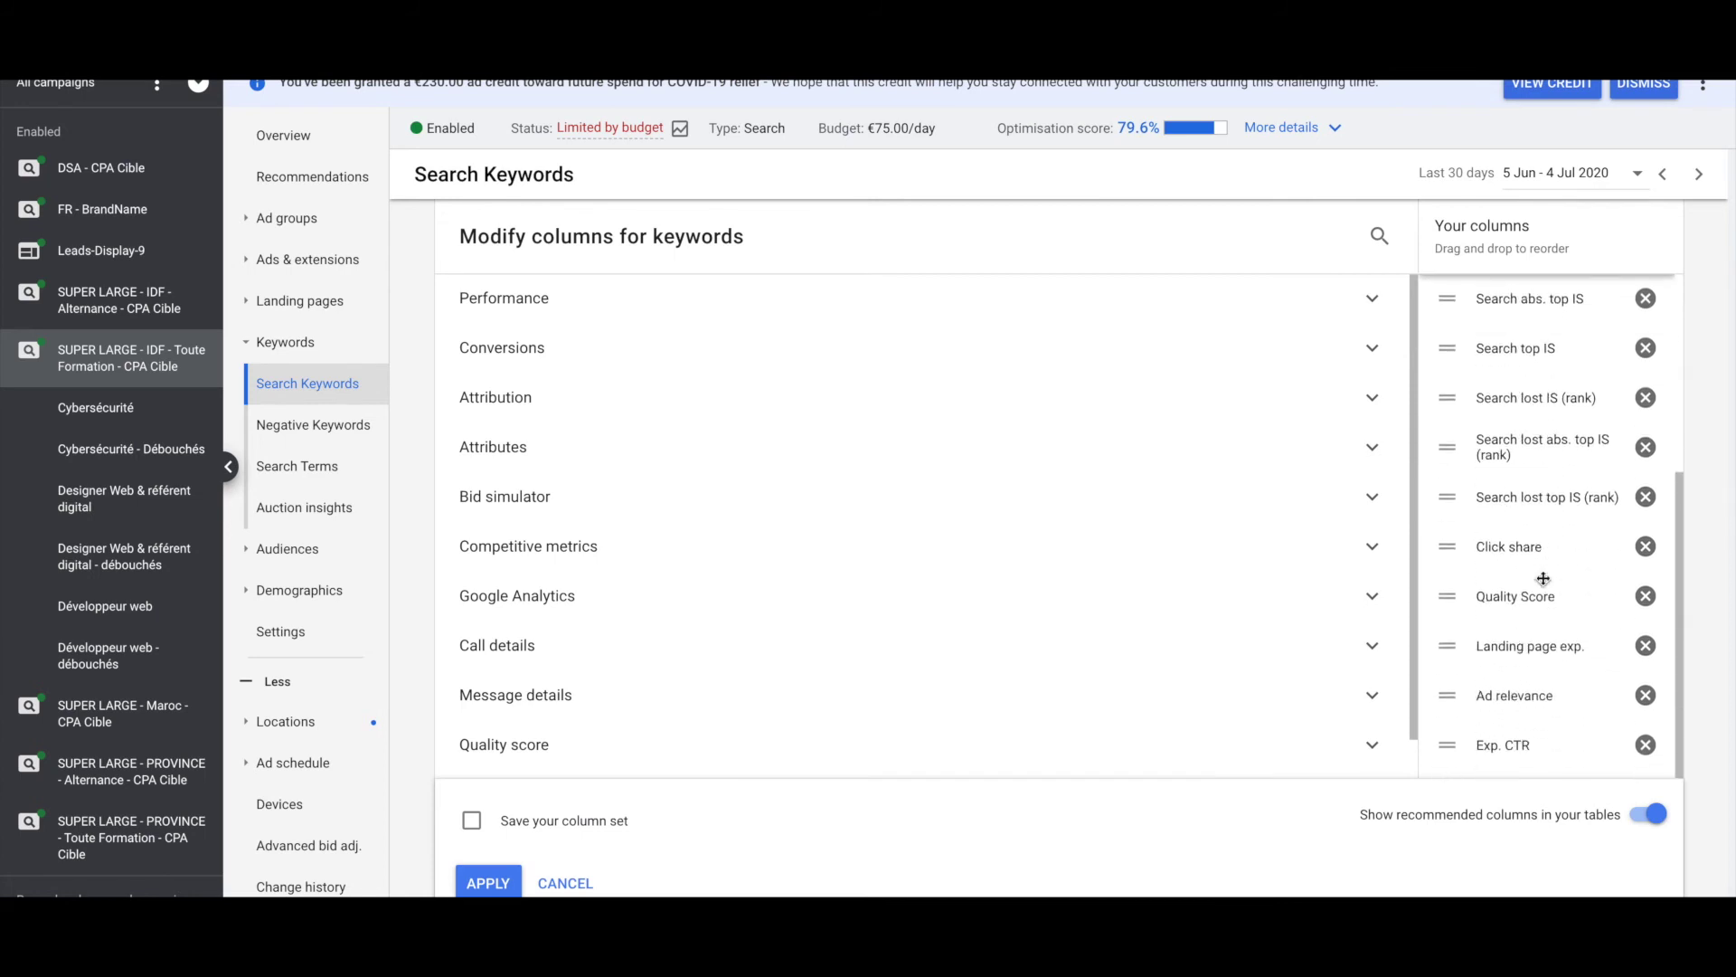
left_click(488, 883)
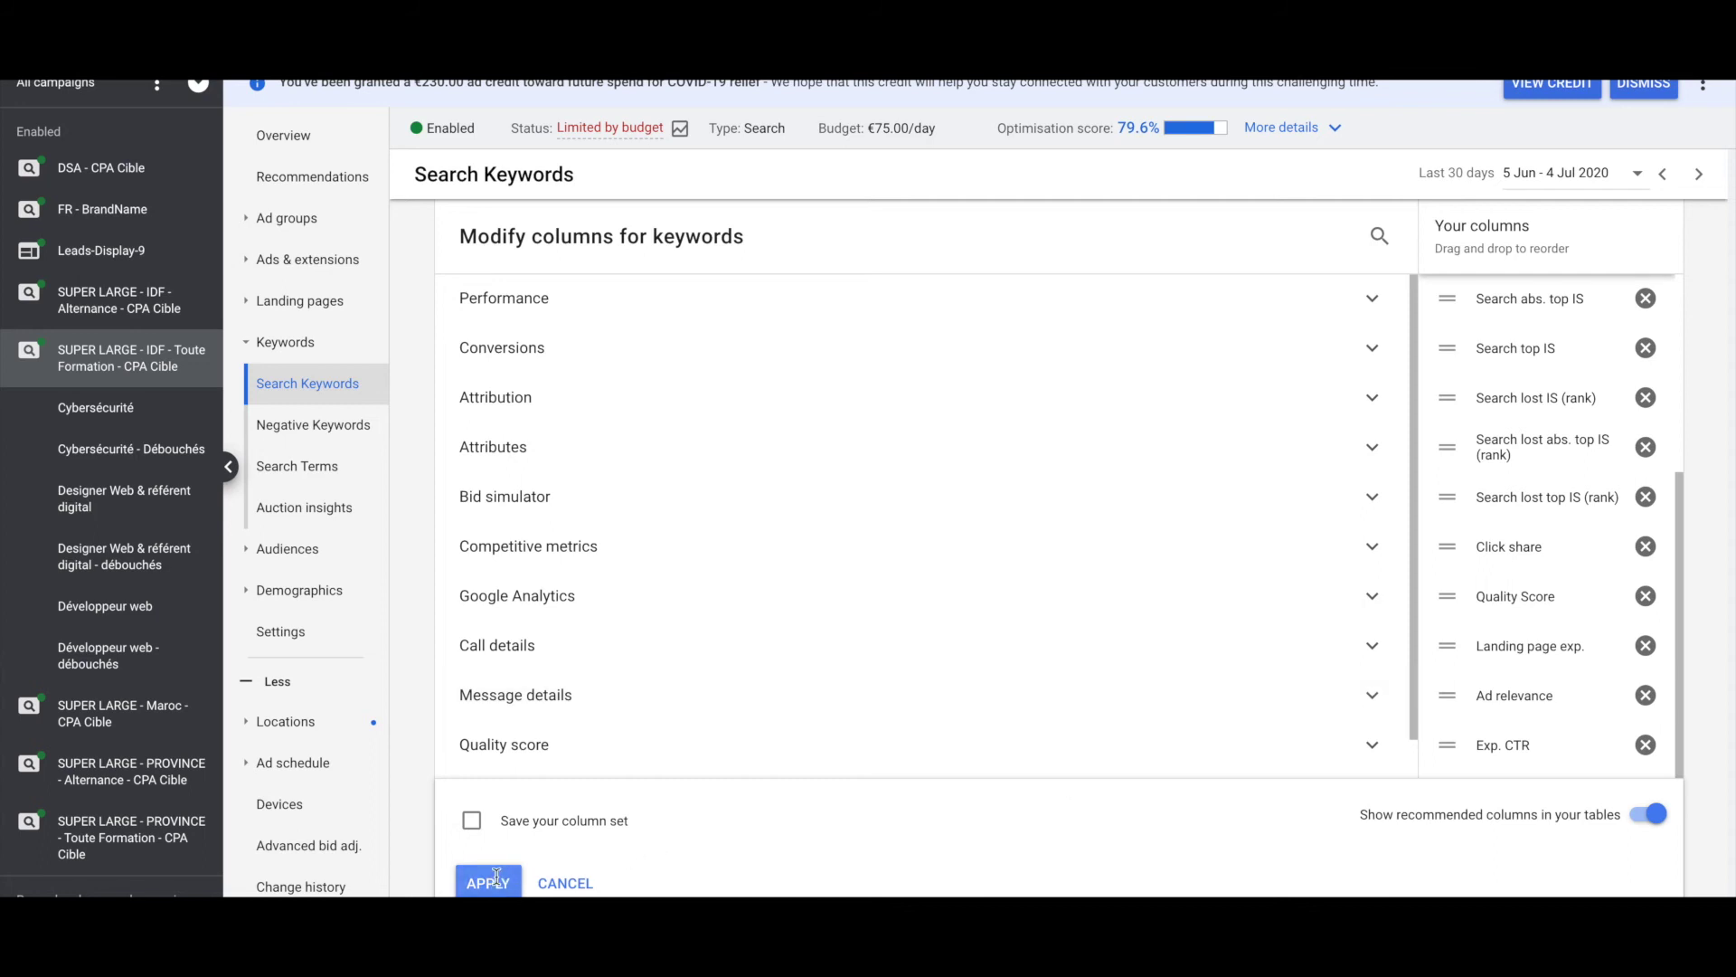
Sort the keywords by conversions in descending order and review their impression share and lost impression share columns.
scroll(723, 392, "up", 1)
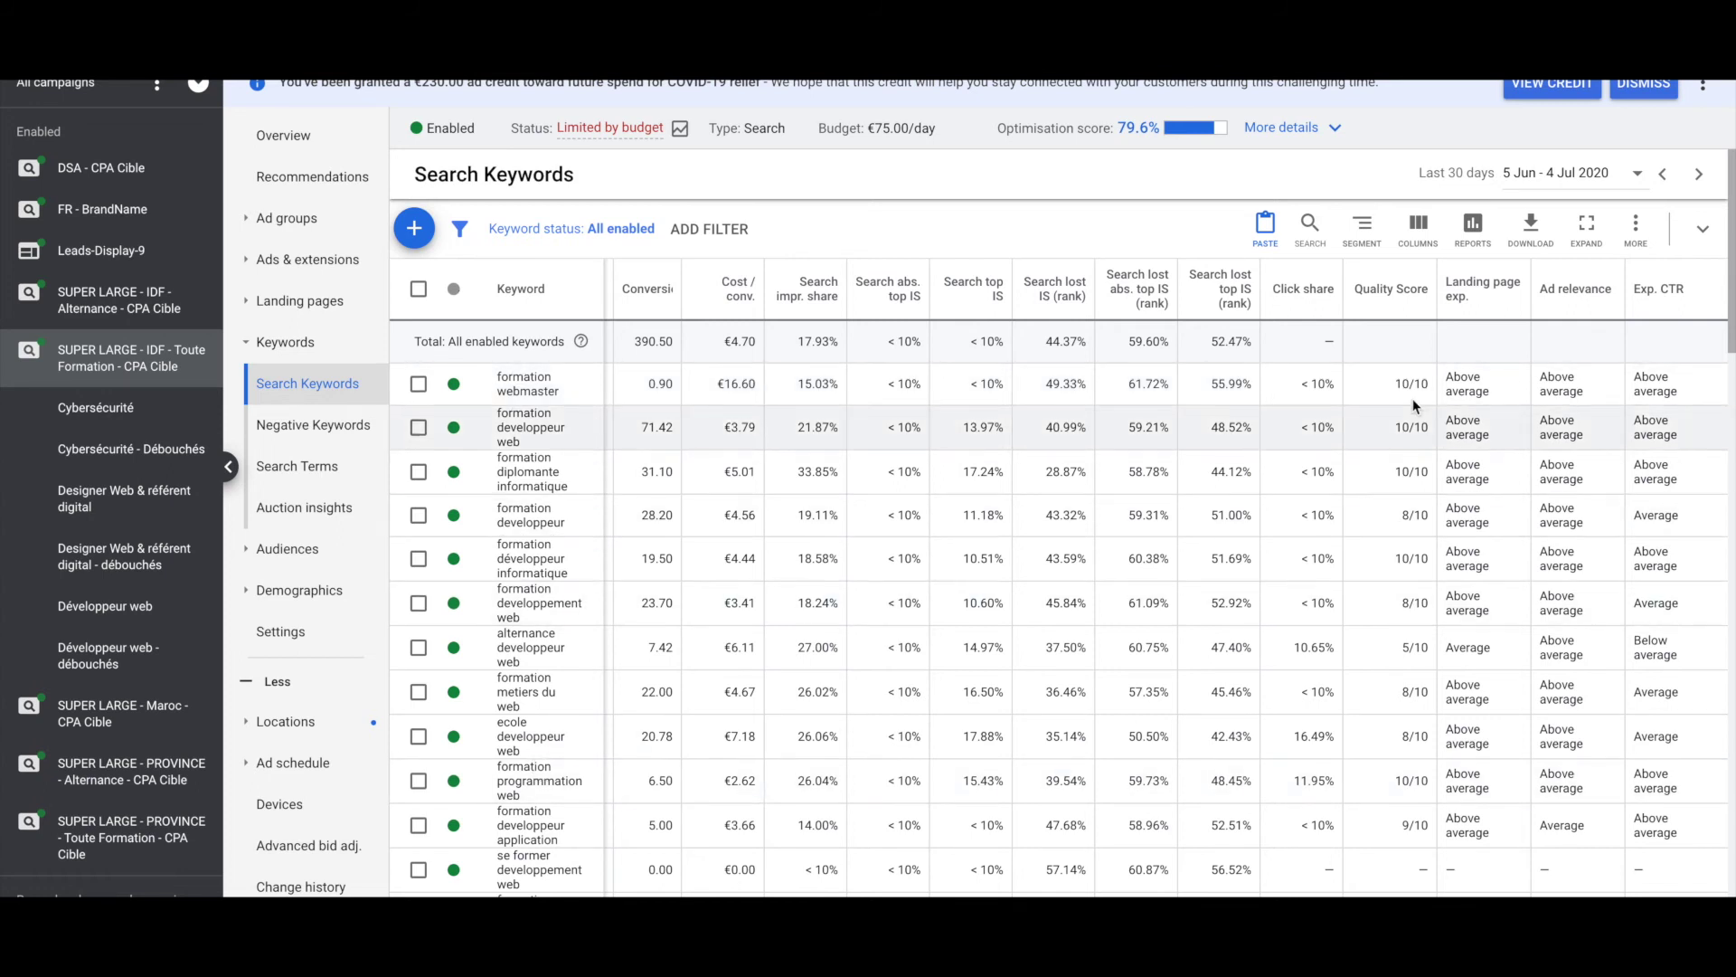
scroll(888, 438, "down", 1)
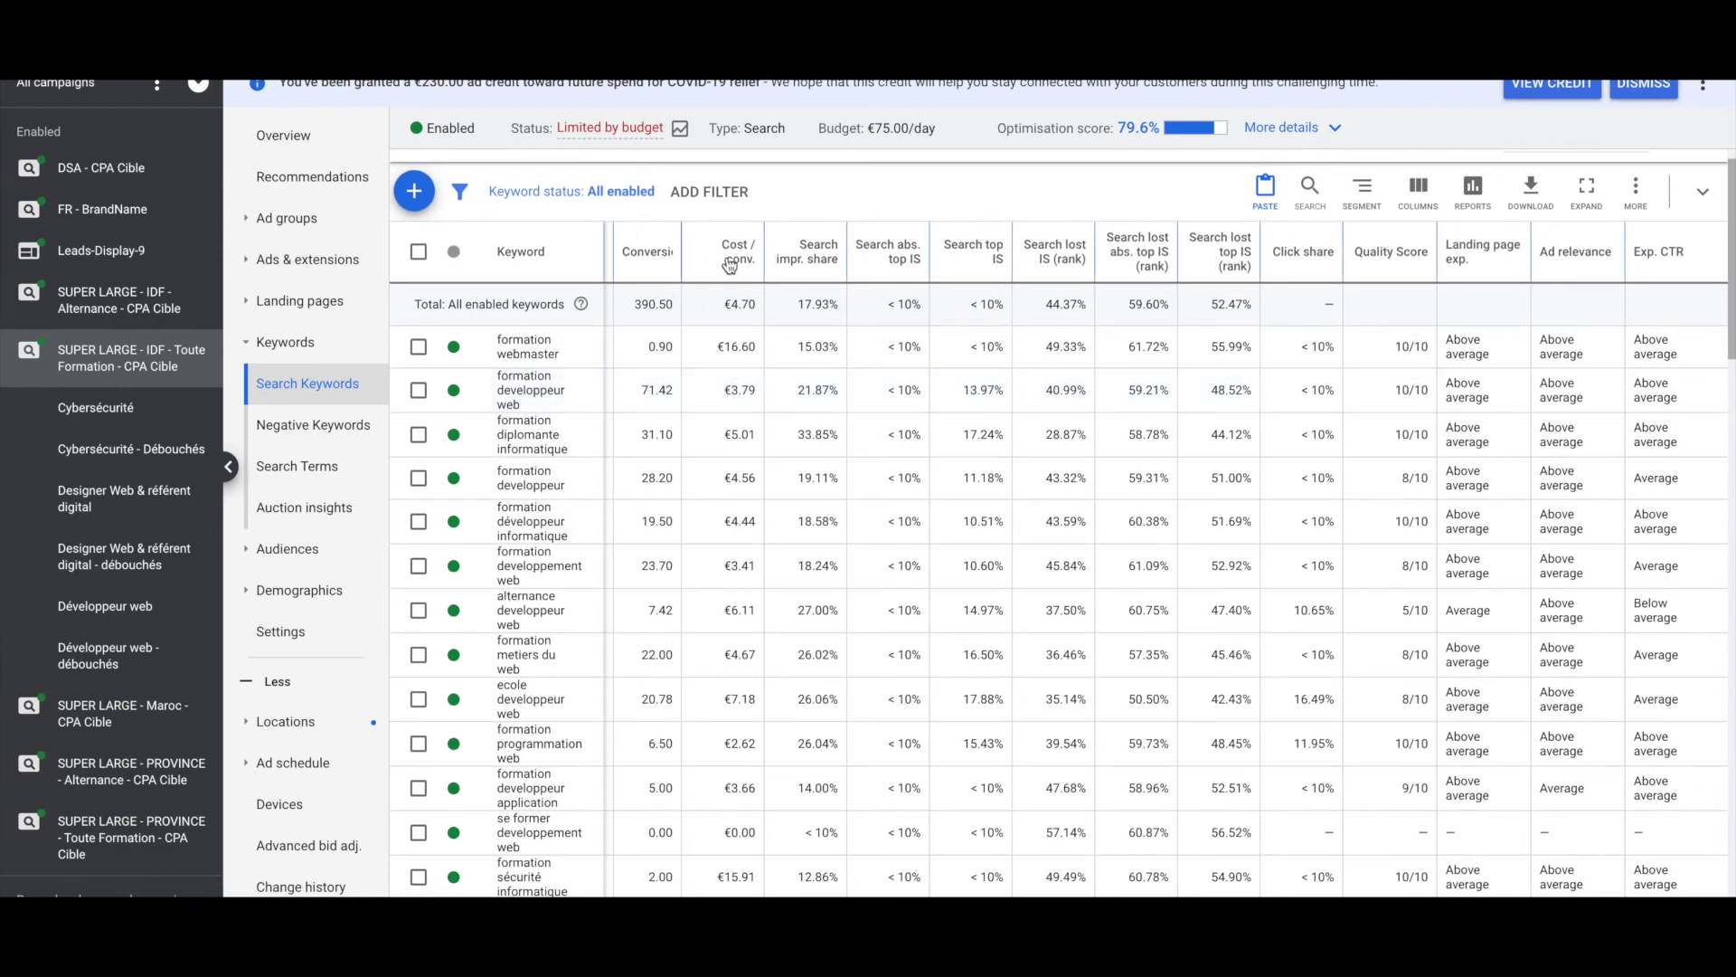
left_click(656, 256)
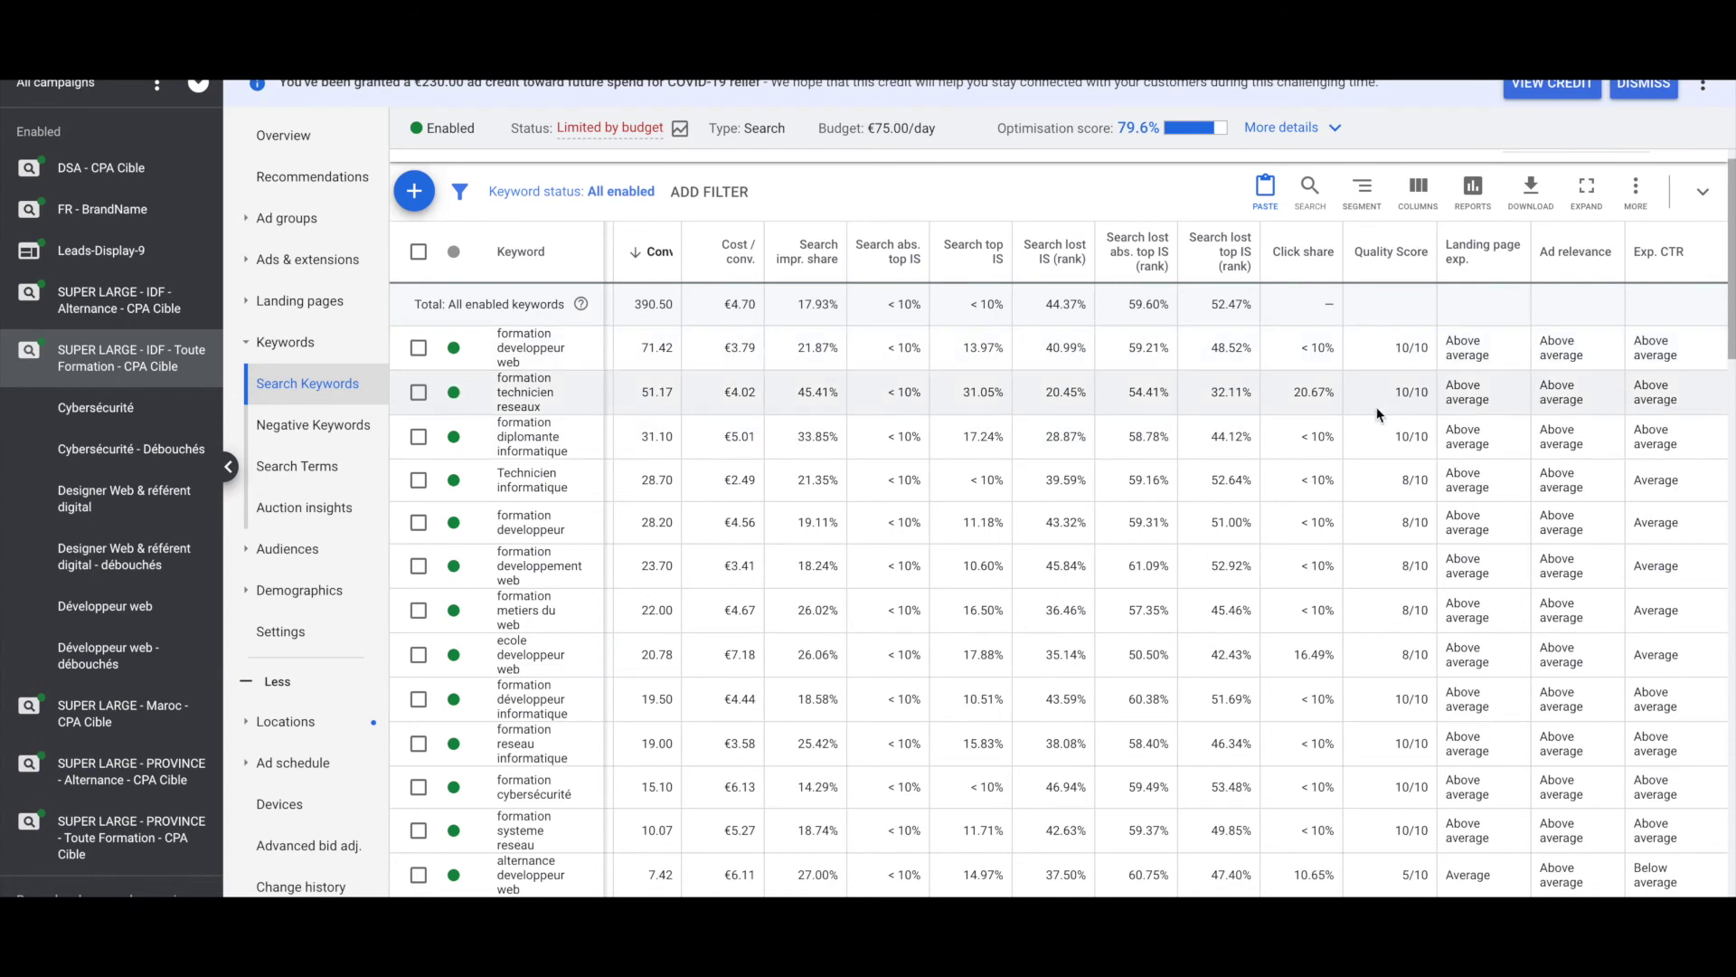
scroll(1364, 402, "down", 1)
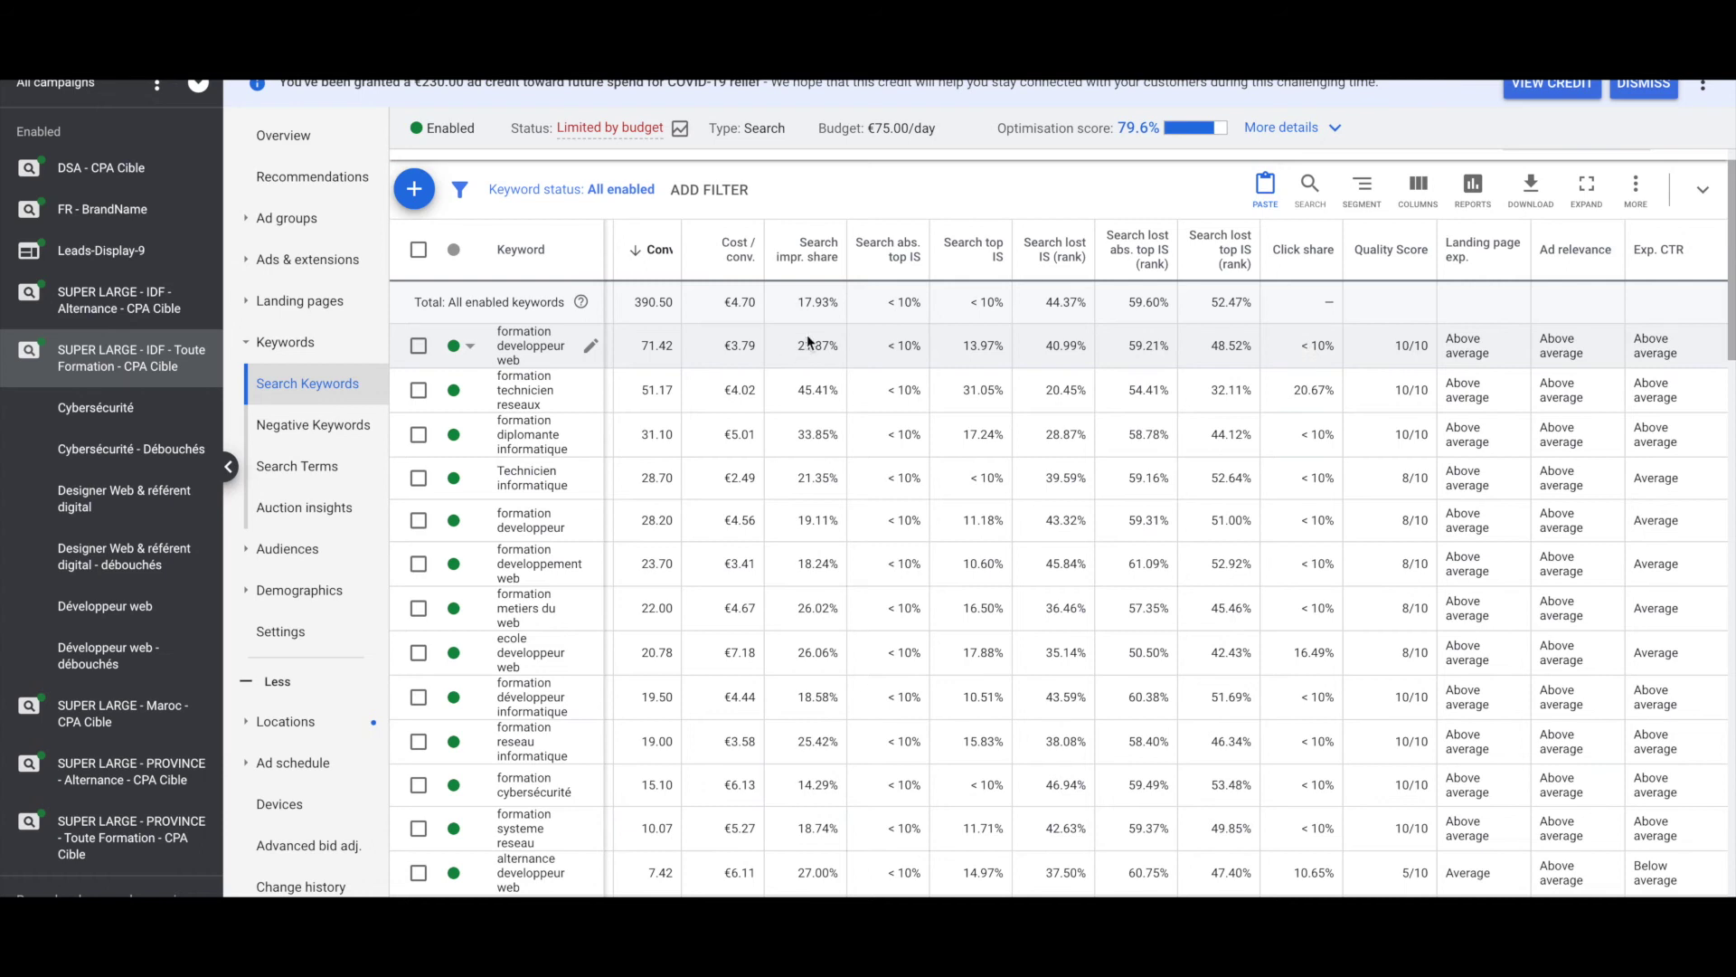
mouse_move(897, 258)
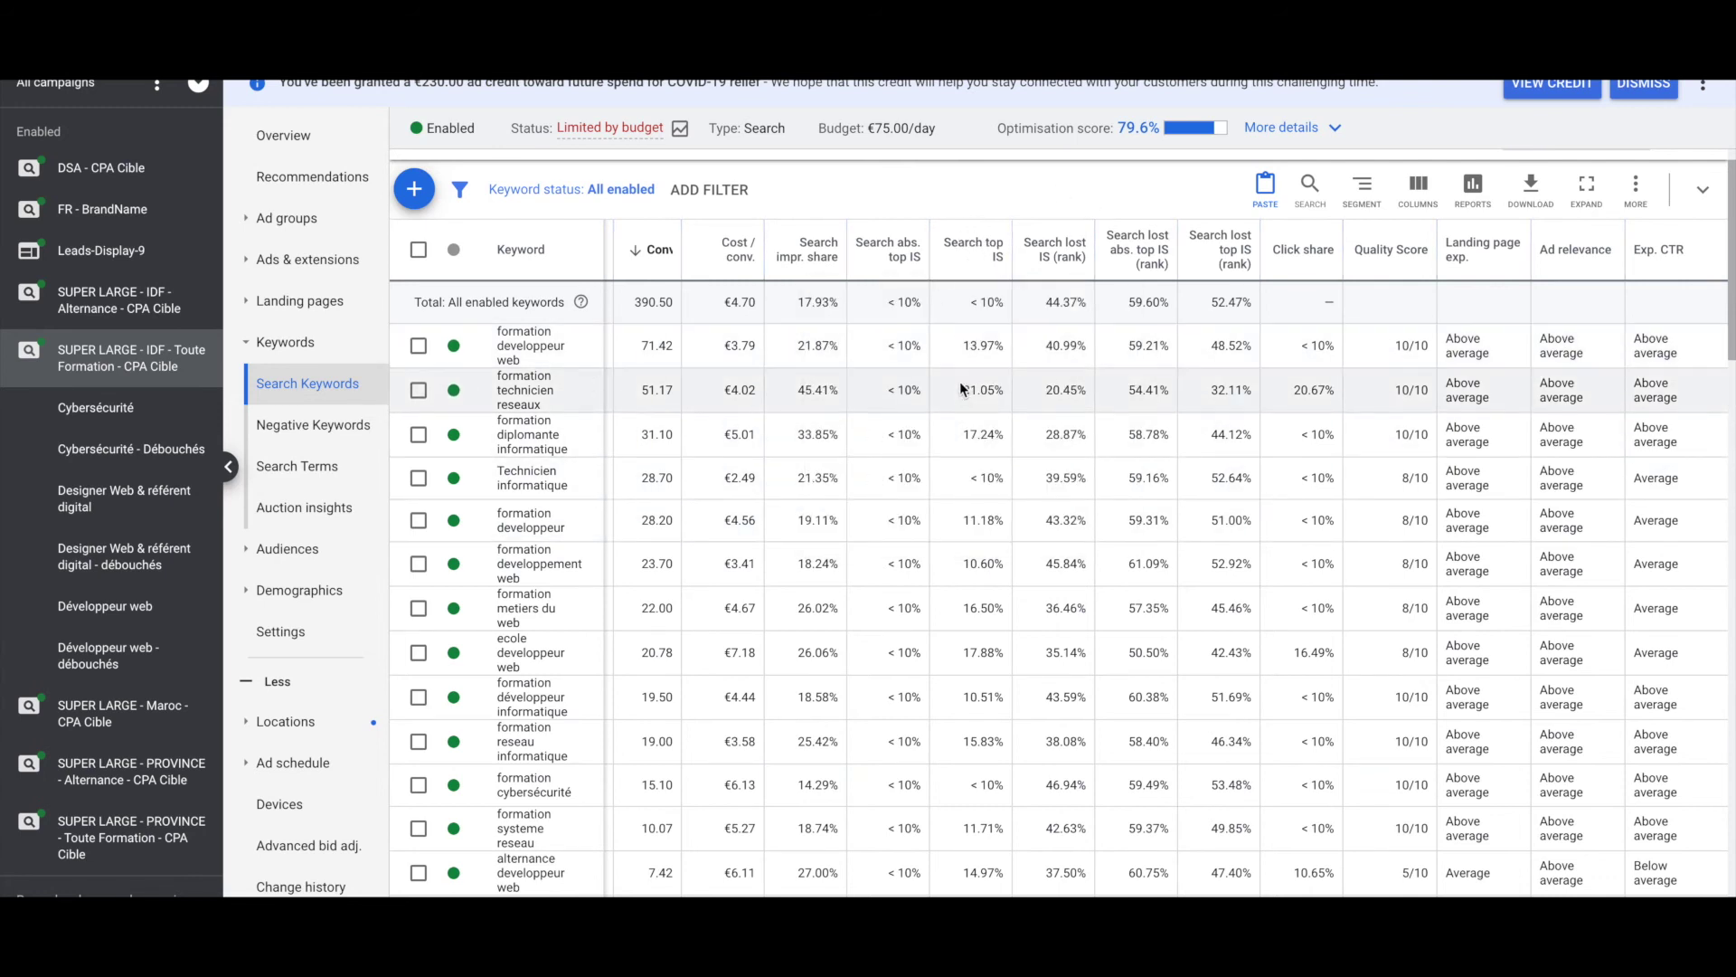
mouse_move(973, 262)
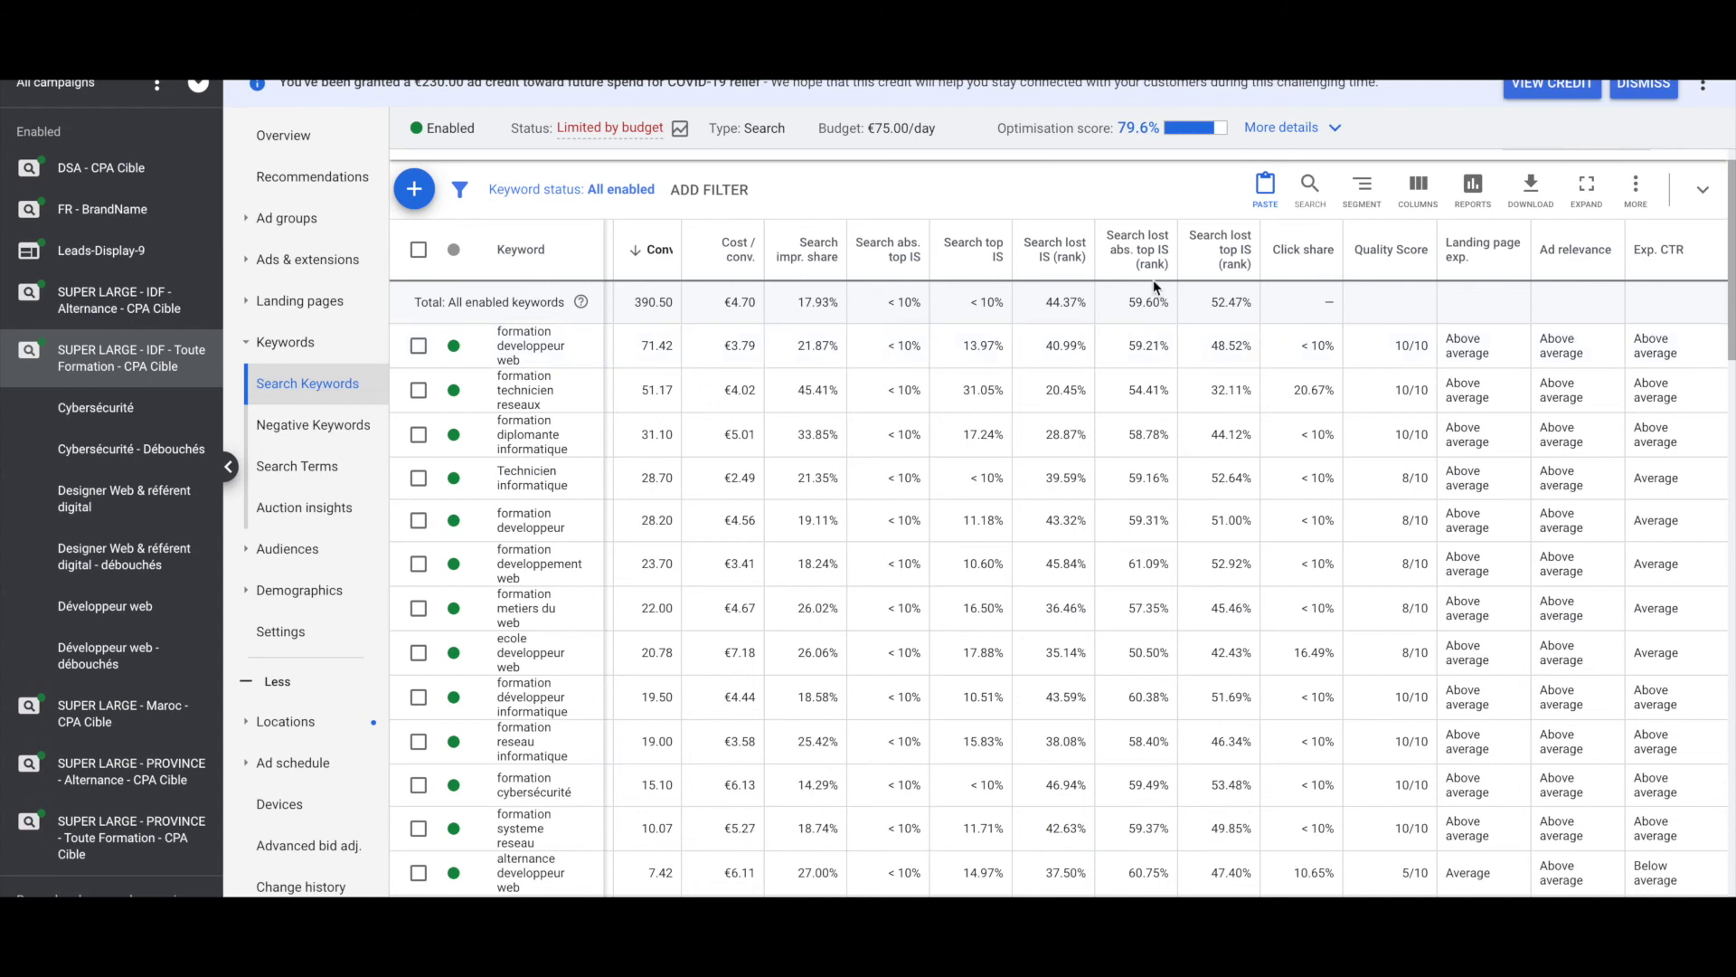
mouse_move(1145, 265)
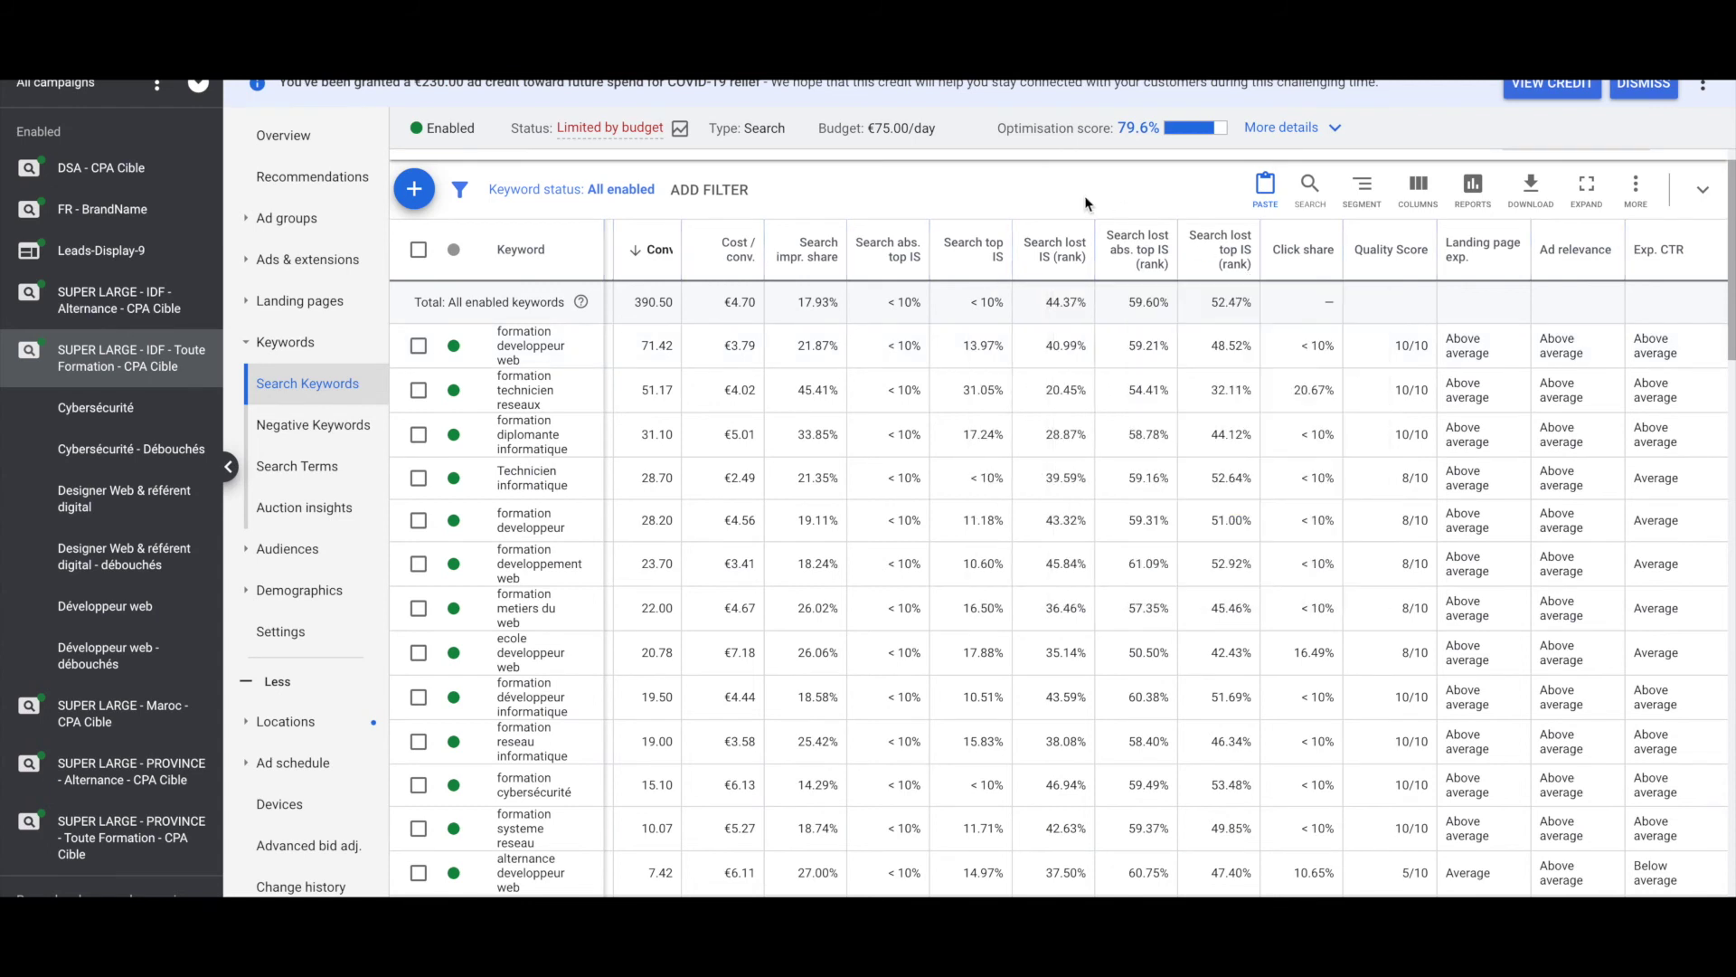